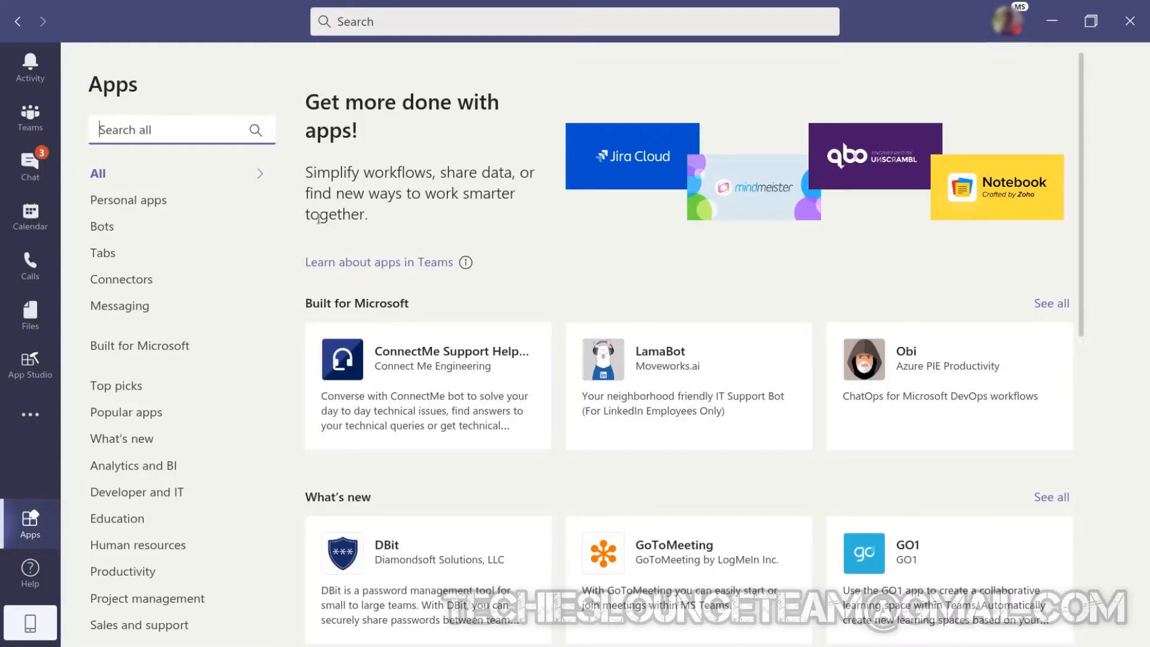
Find App Studio in the Teams app store and open it.
left_click(165, 128)
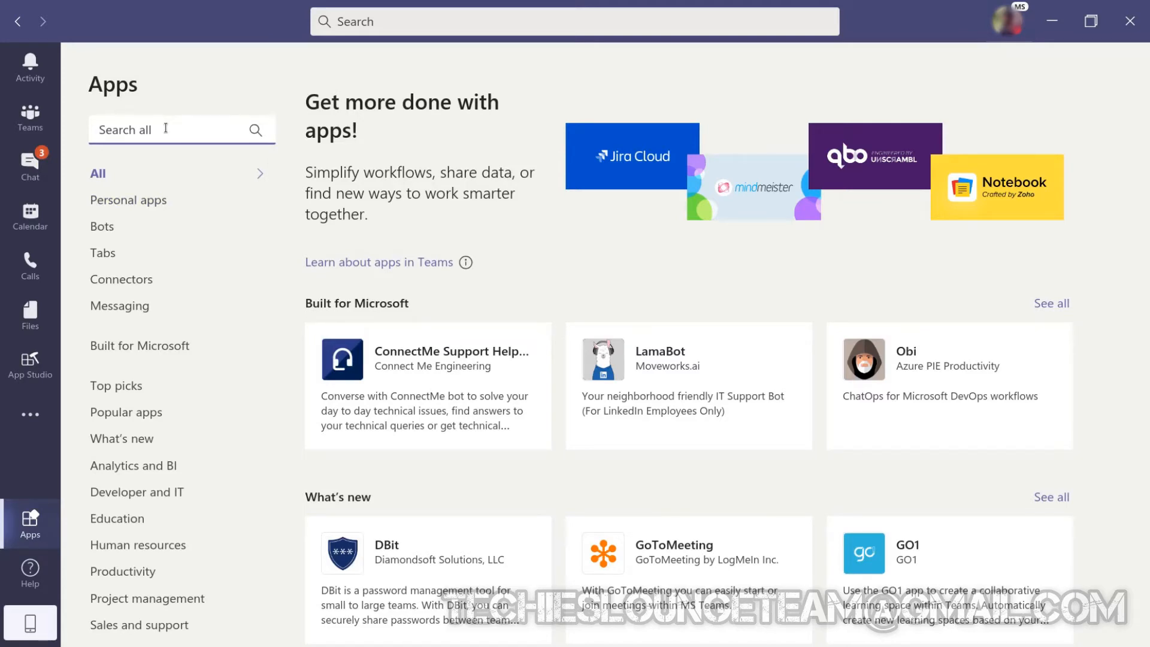
type("app stu")
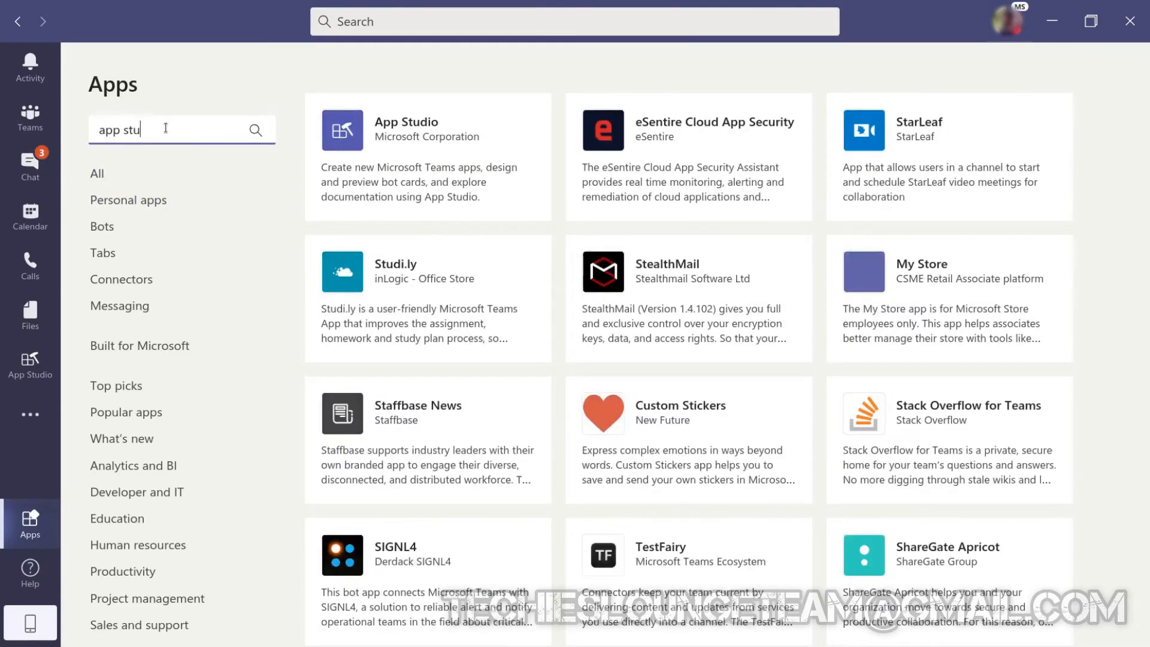
type("dio")
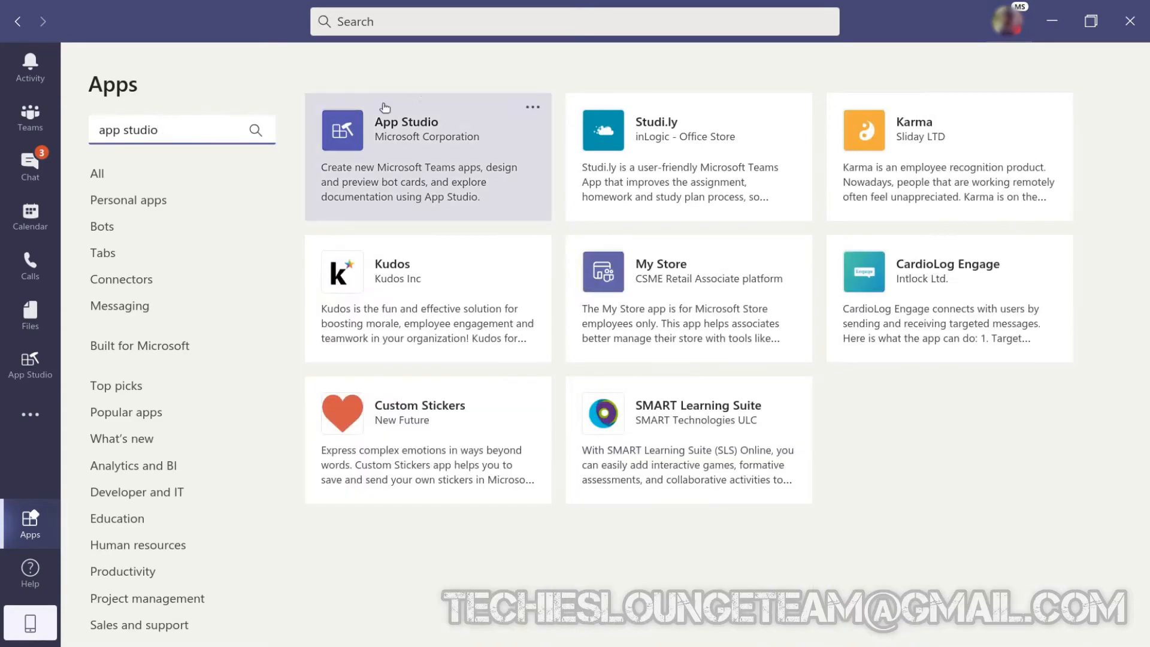
left_click(404, 154)
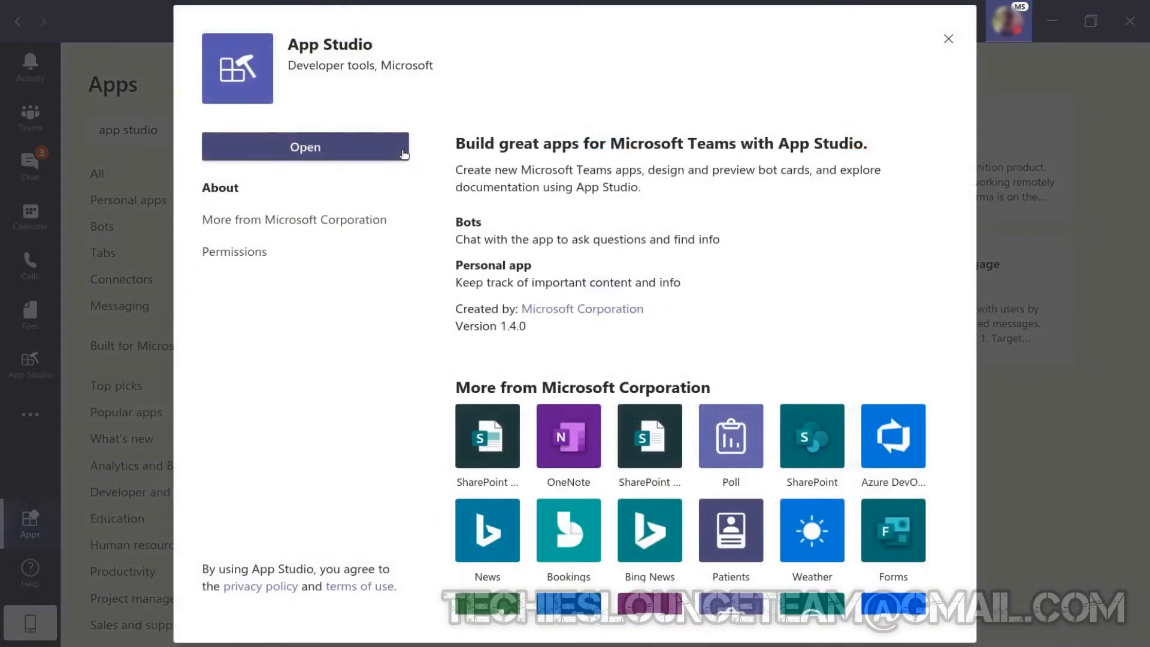
left_click(404, 154)
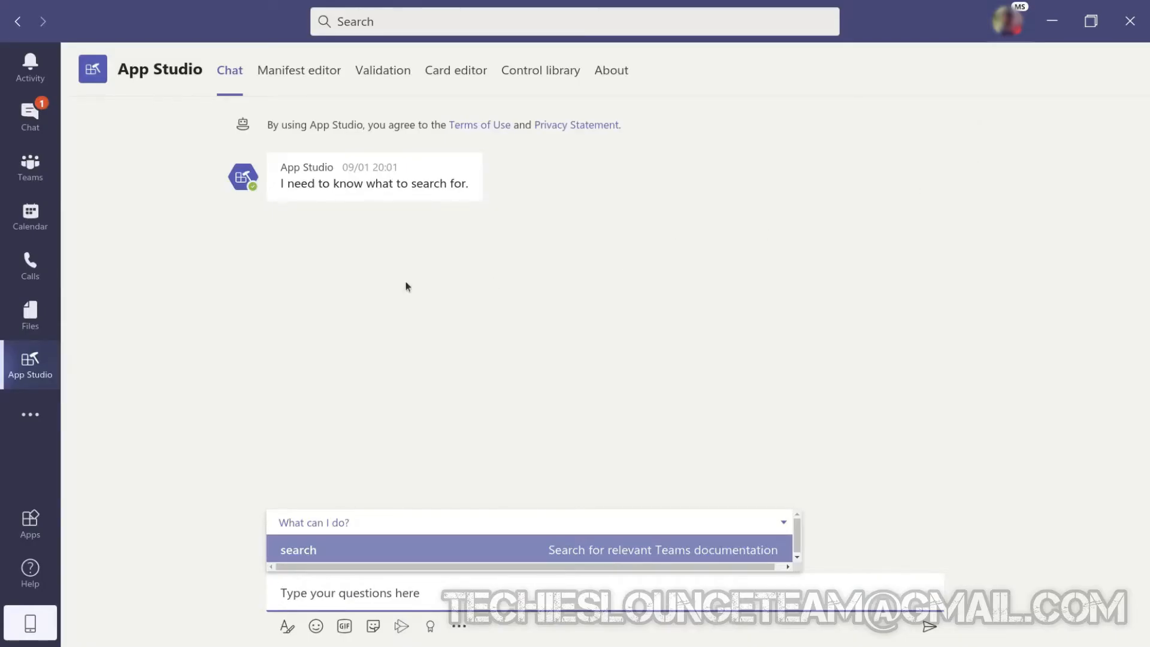
Create a new app in the manifest editor with short name "Test Task App" and full name "My Test Task App".
left_click(323, 70)
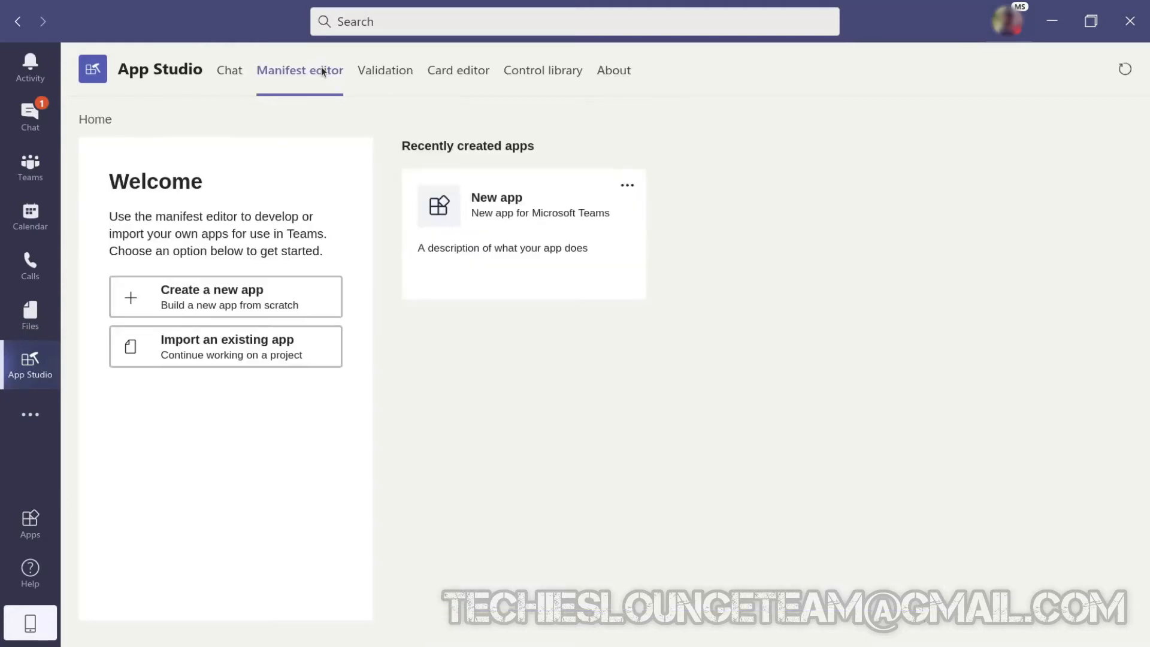
left_click(284, 292)
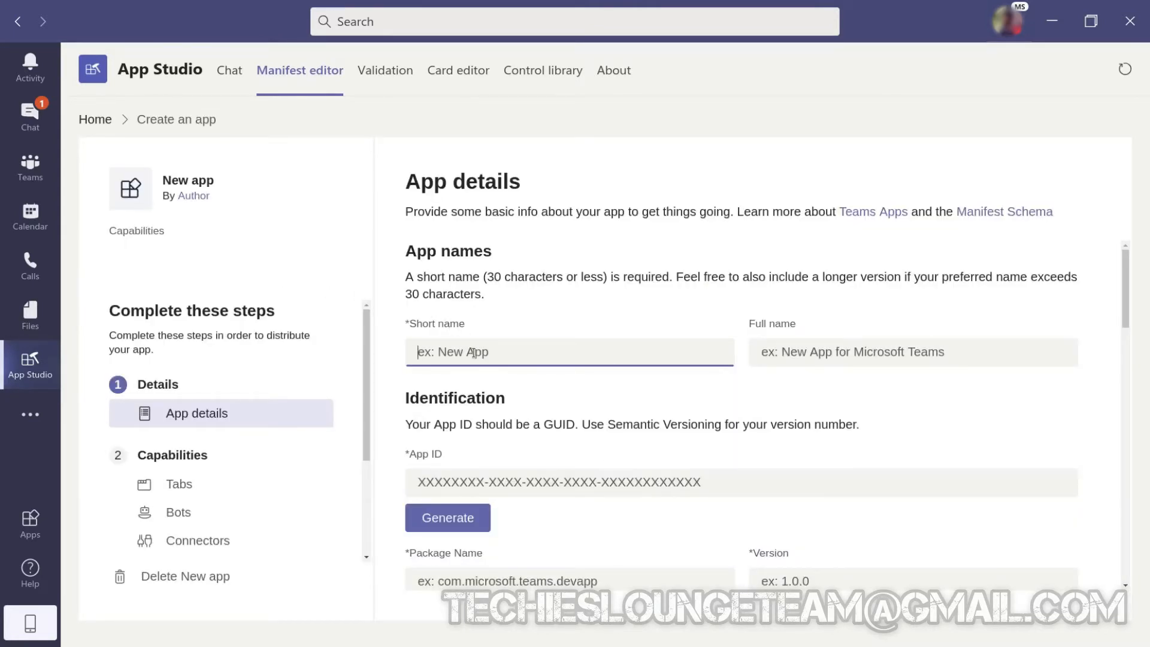
type("Test Task App")
key("Tab")
type("M")
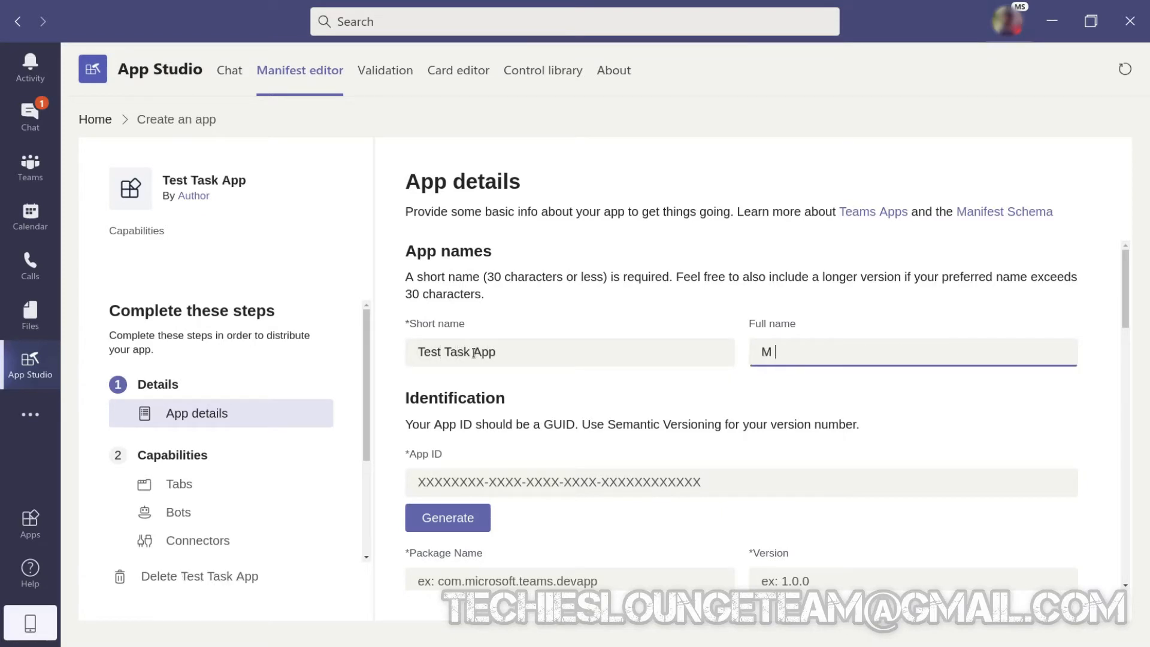
type("y Test Task App")
Generate an app ID and fill in the identification with package name com.test and version 1.0.0.
left_click(436, 525)
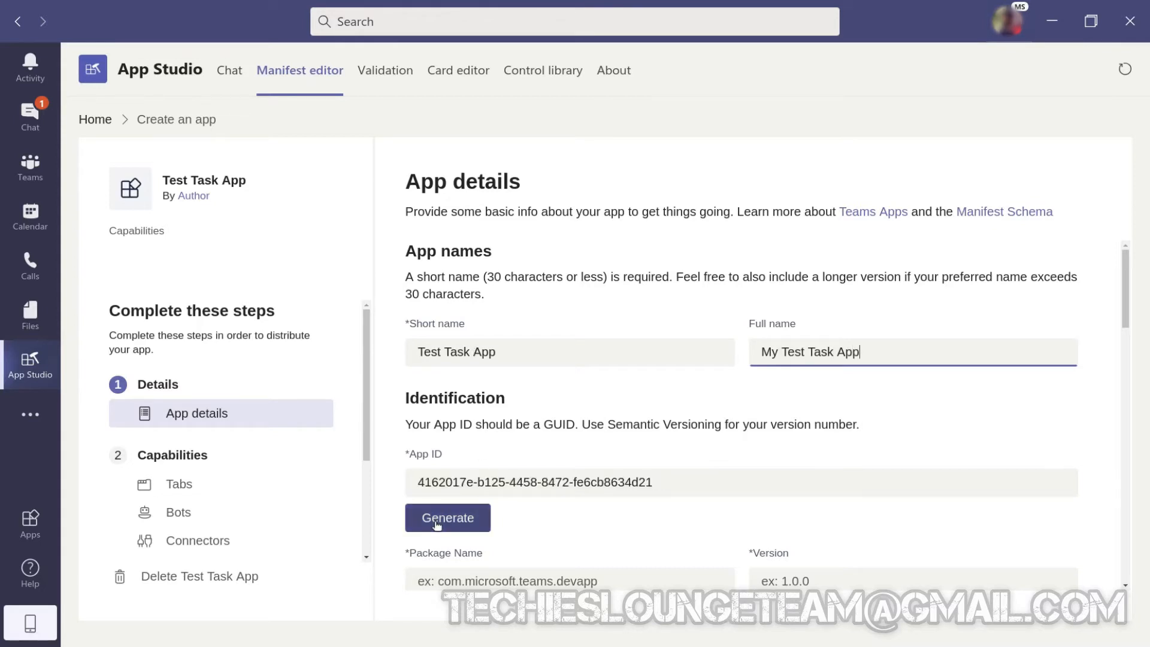
scroll(544, 498, "down", 3)
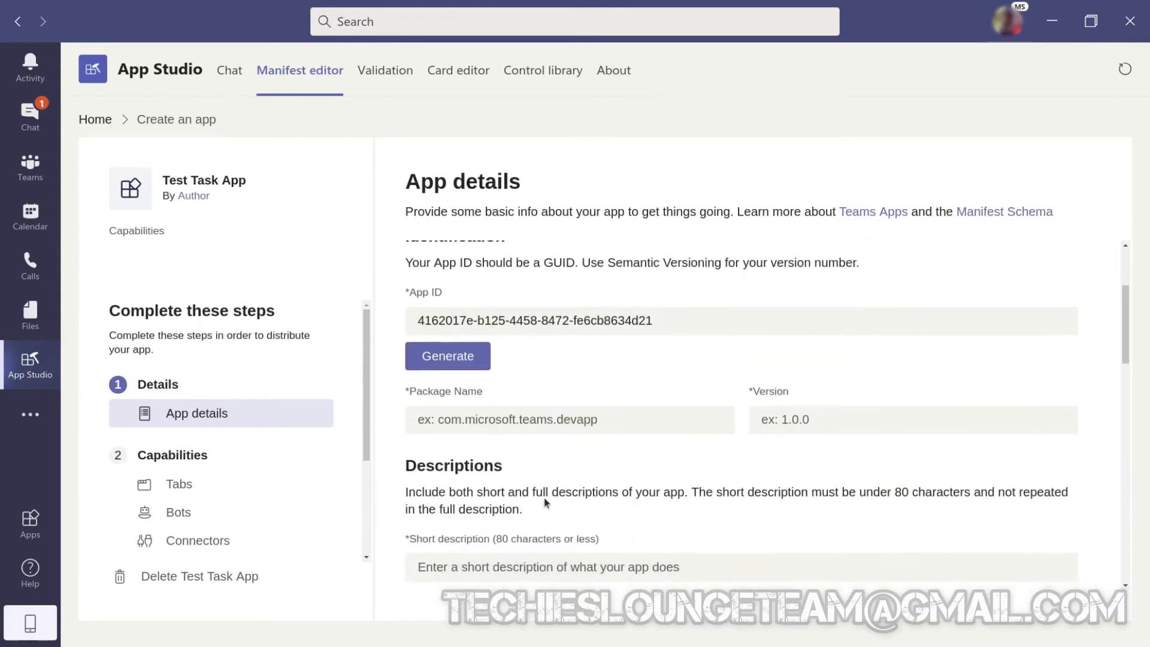
left_click(511, 382)
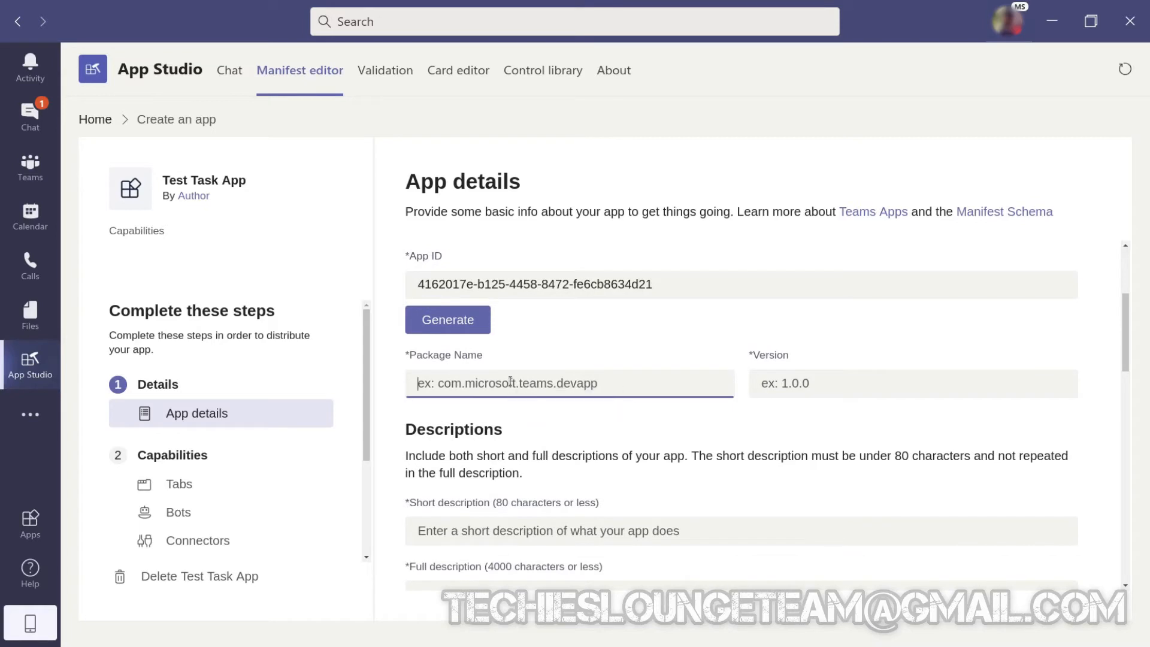
type("com")
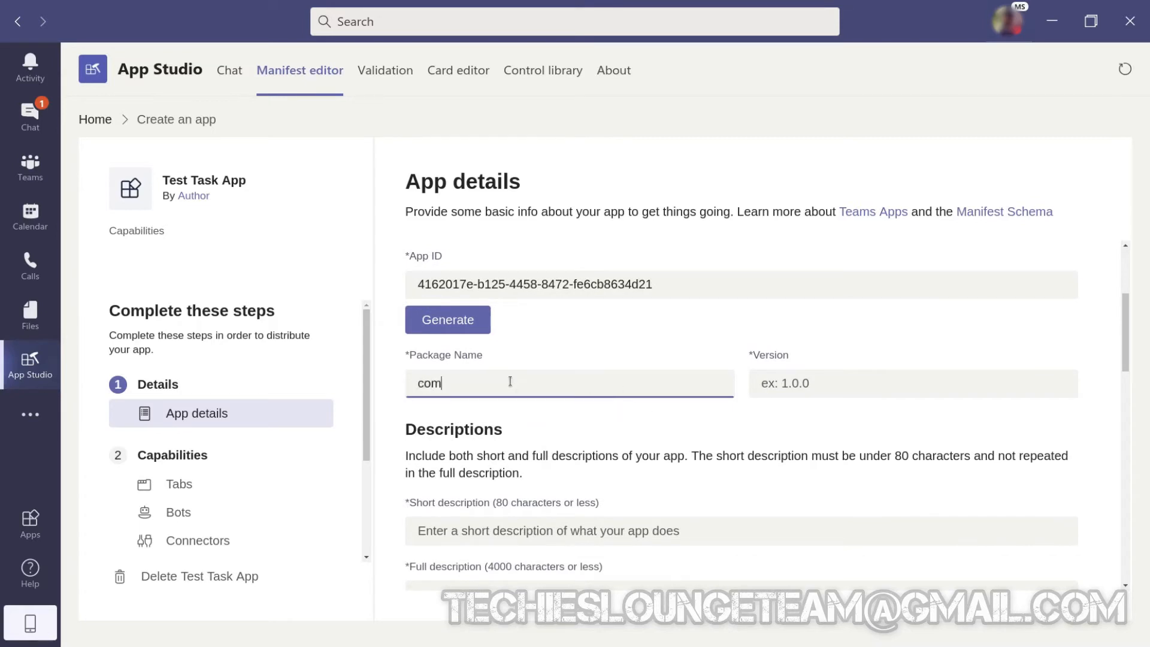
type(".test")
key("Tab")
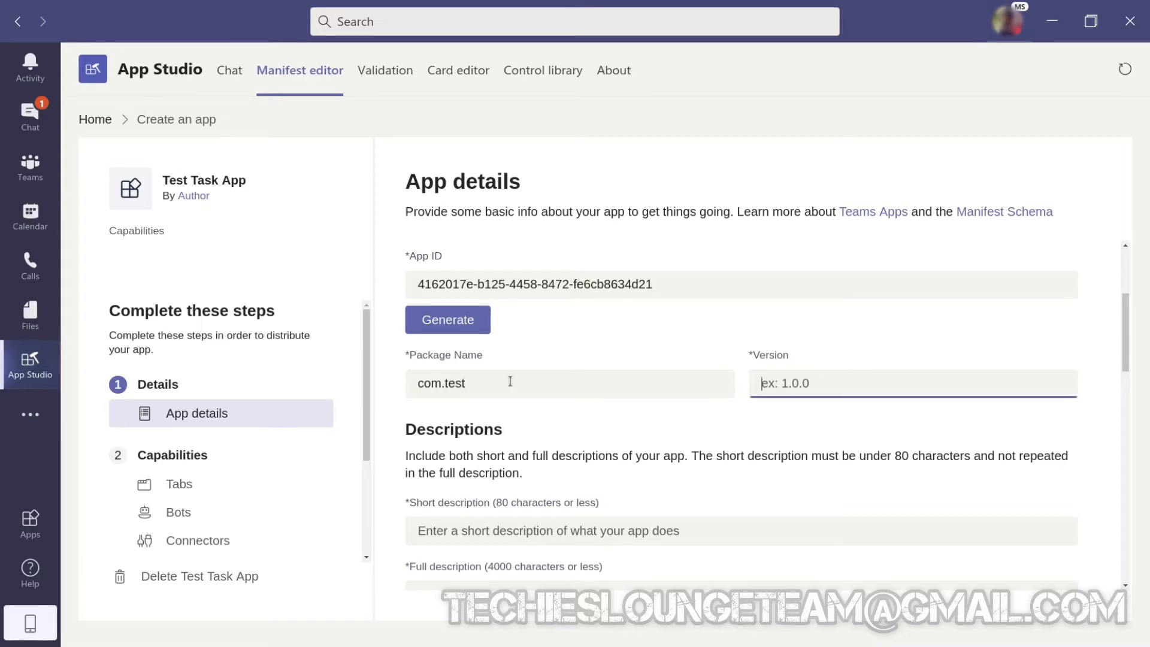
type("1.0.0")
Enter "Test App" as both the short description and the full description of the app.
scroll(510, 382, "down", 3)
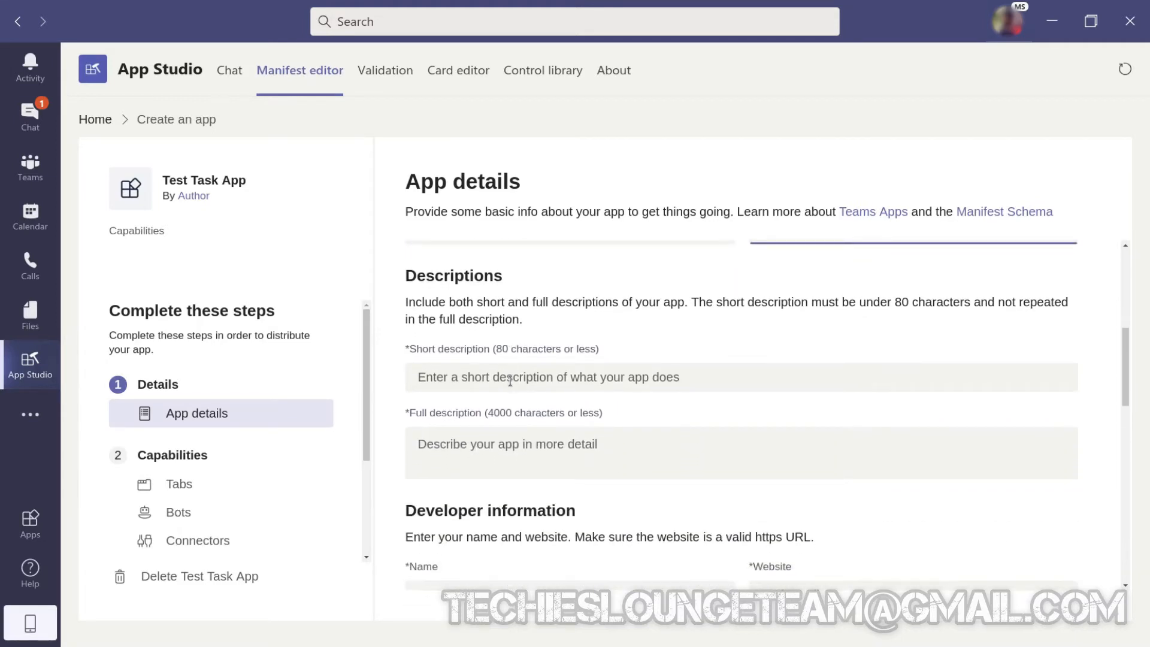
left_click(510, 382)
type("Test App")
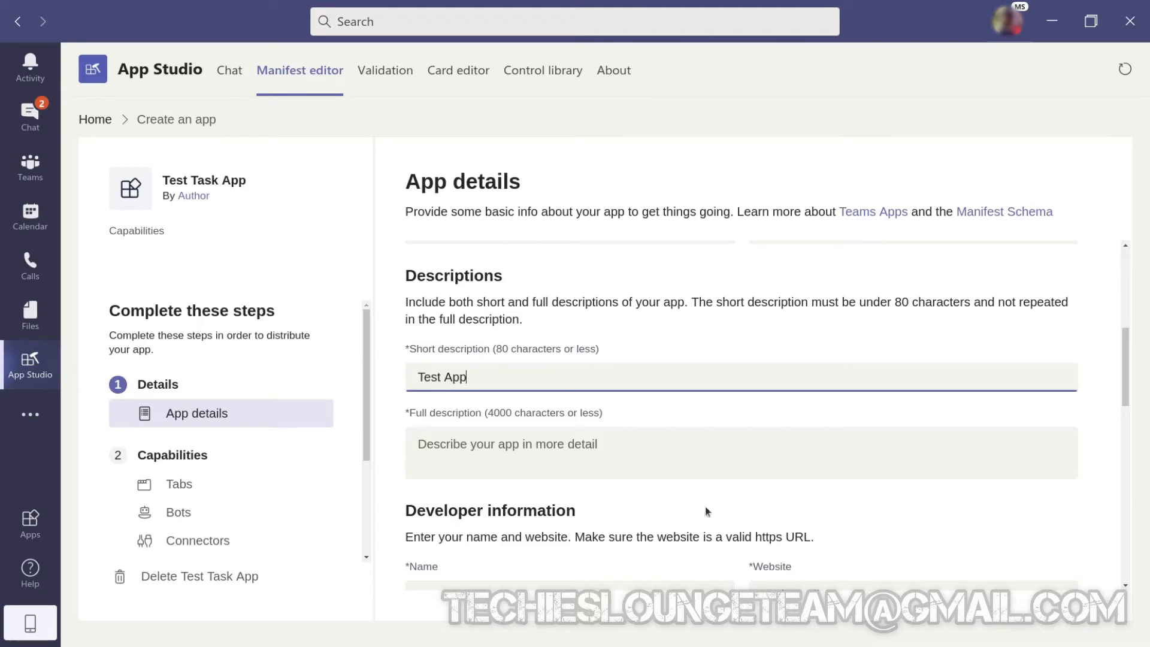
left_click(567, 444)
type("Test App")
scroll(567, 444, "down", 3)
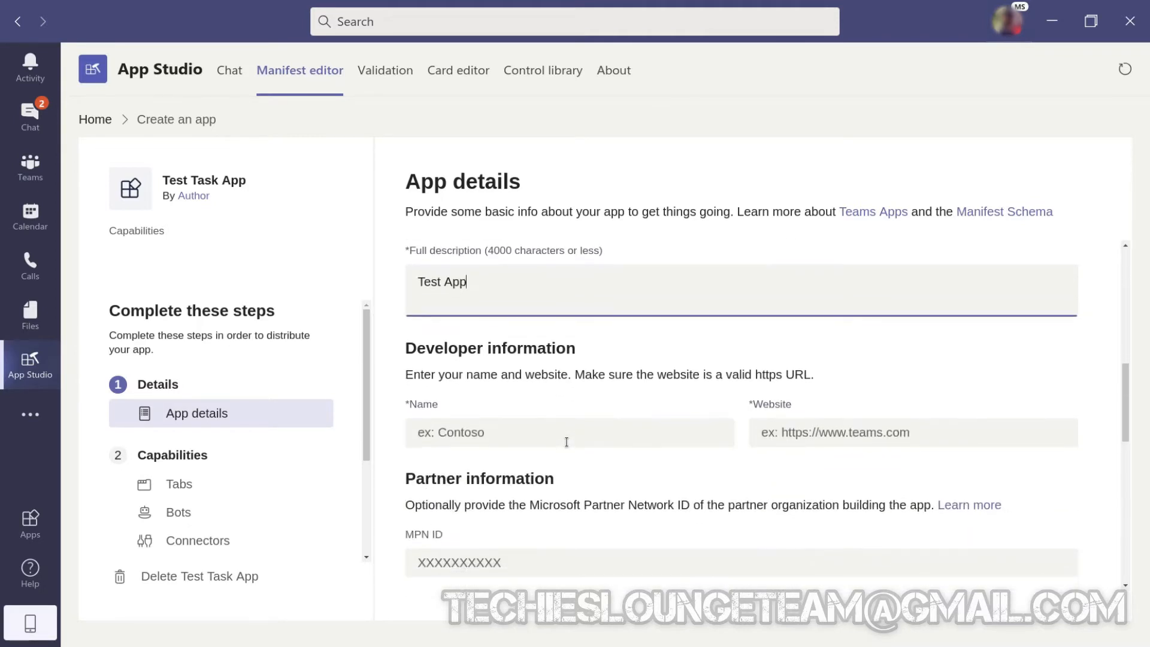
left_click(567, 442)
type("Techie")
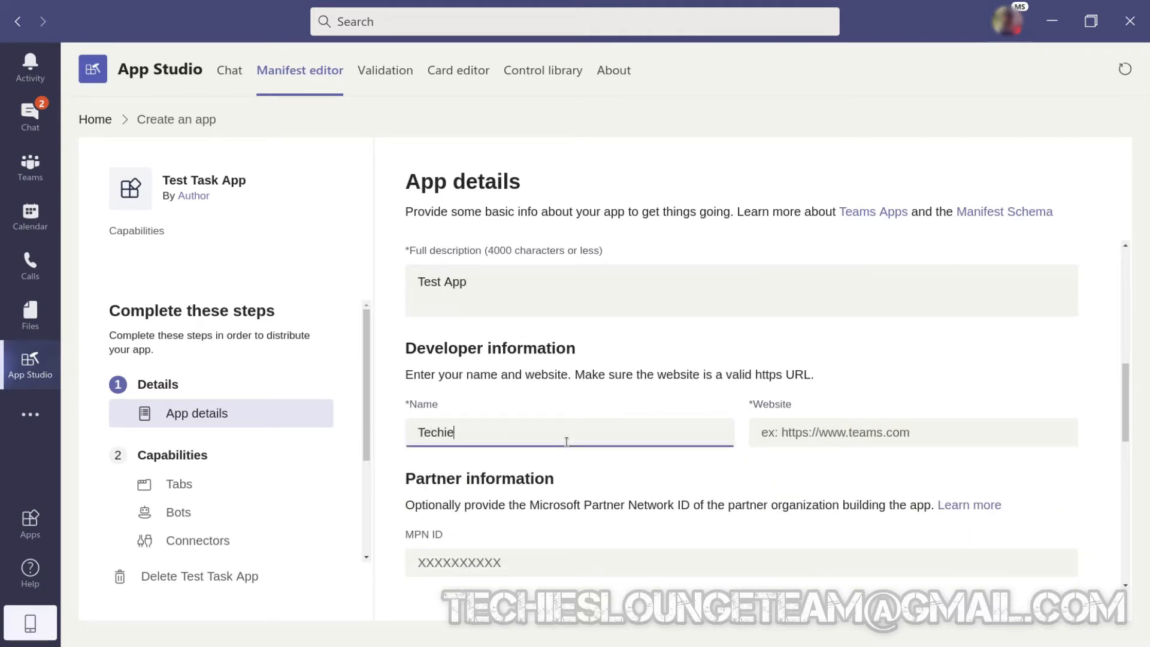
type("s Lounge")
left_click(824, 439)
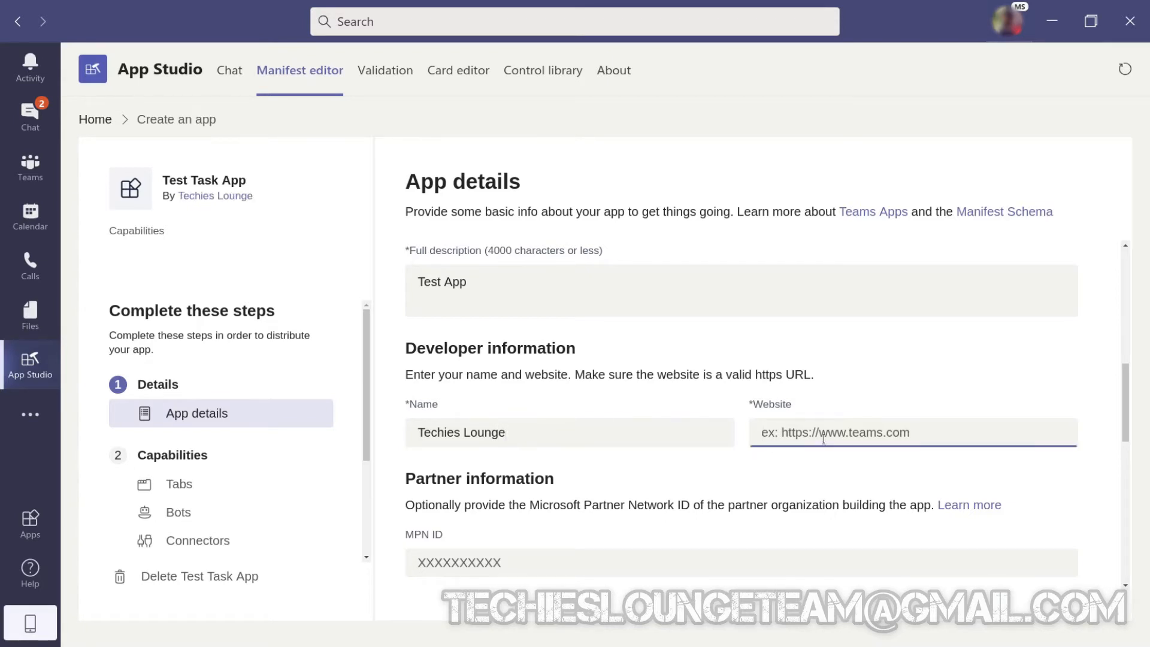
type("http:")
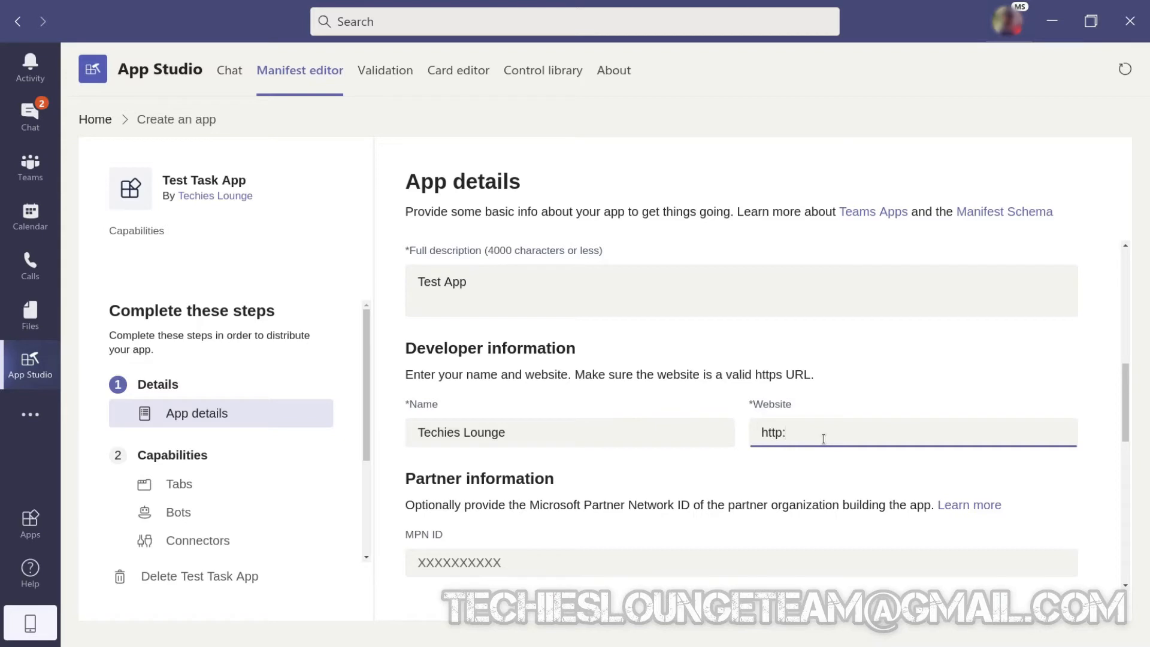
type("//test.com")
scroll(824, 439, "down", 2)
scroll(824, 440, "down", 3)
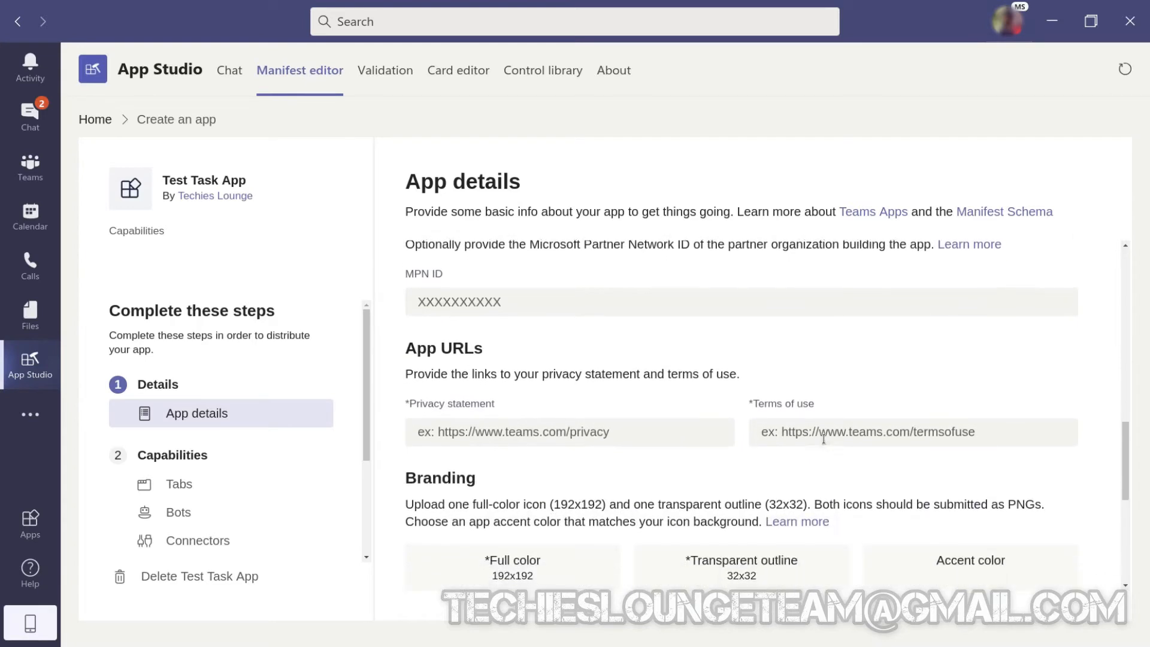
left_click(617, 432)
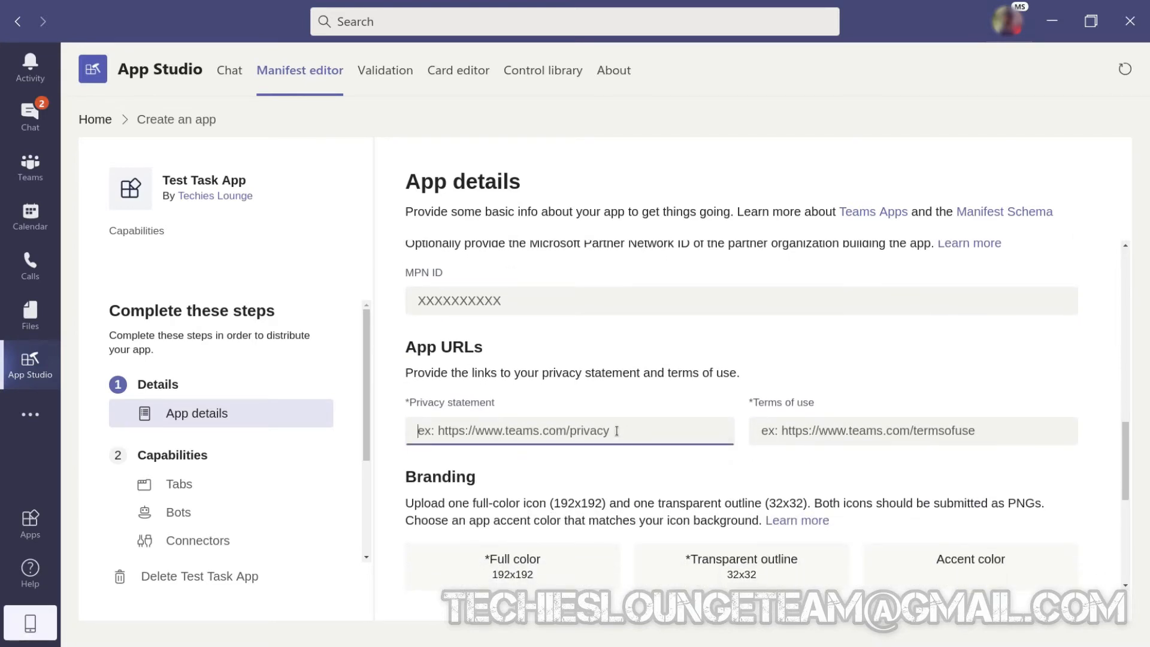
type("https://test")
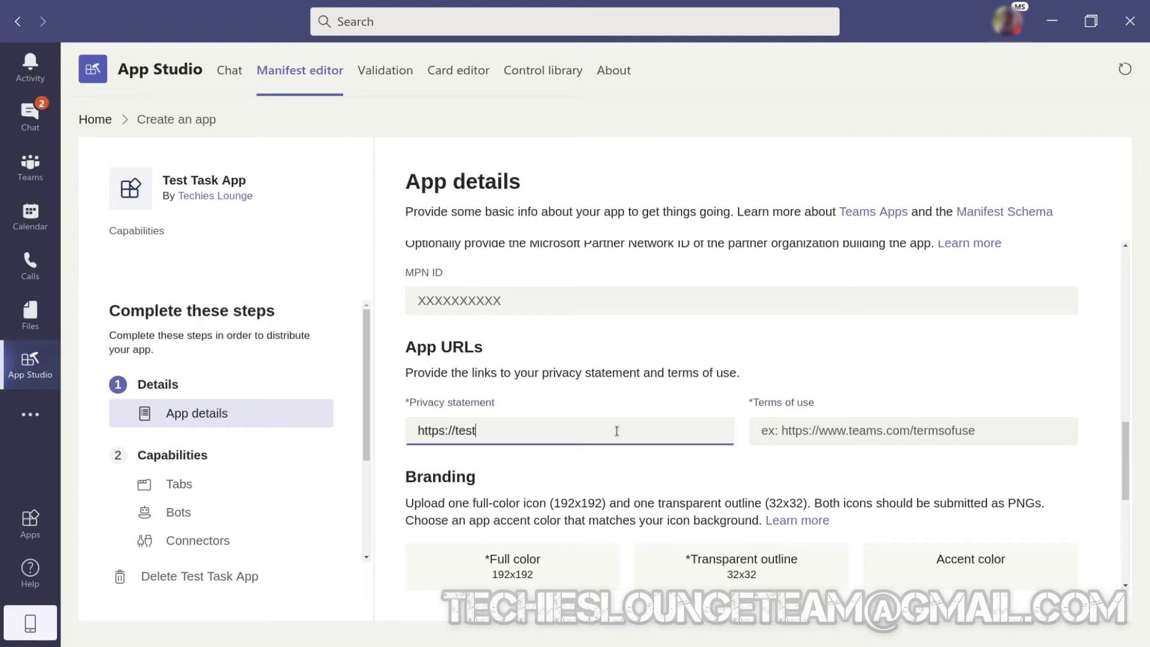
type(".com")
key("Tab")
type("ht")
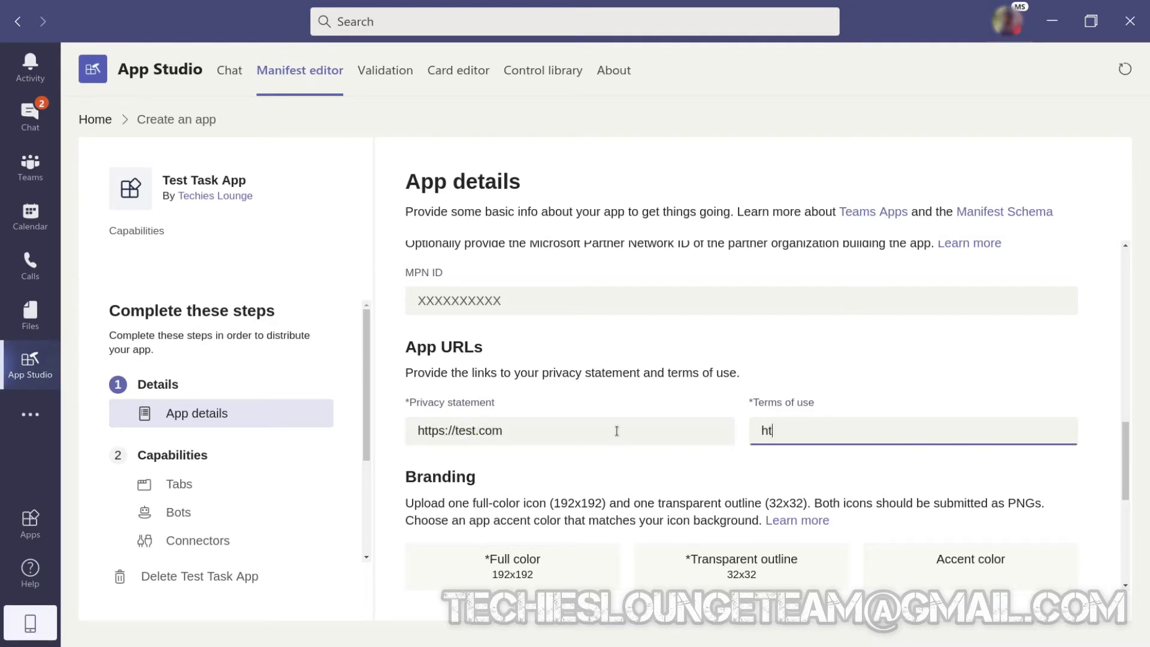
type("tp://test.com")
scroll(616, 431, "down", 4)
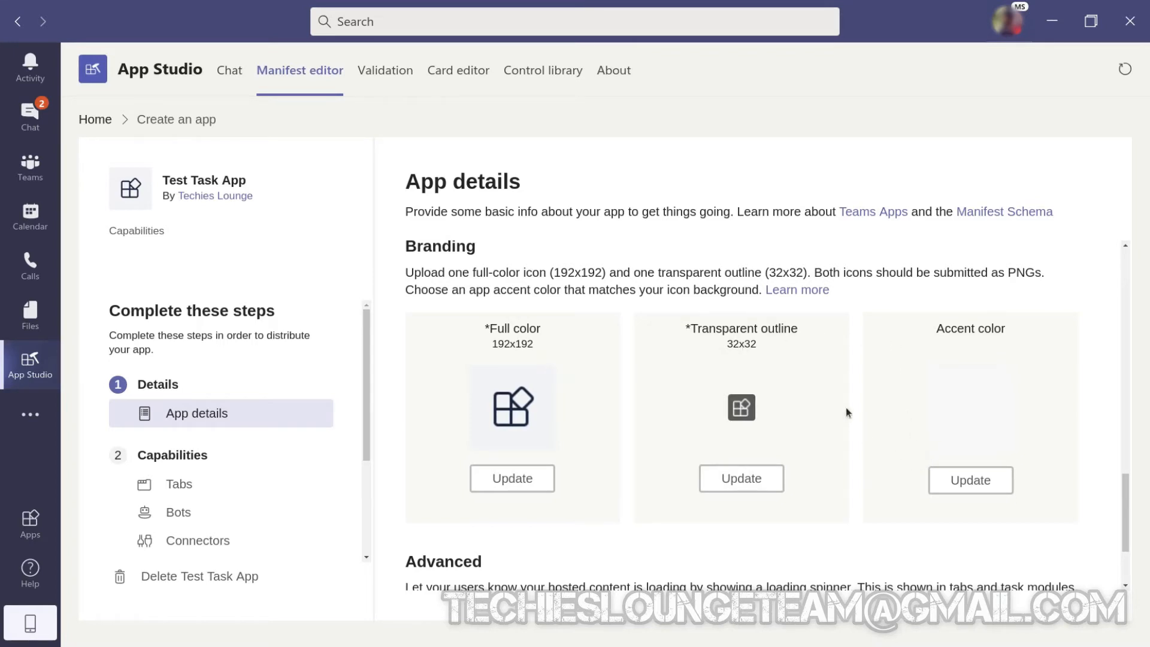
Start a personal tab for the app with "My Tasks" as both its name and entity ID.
left_click(193, 493)
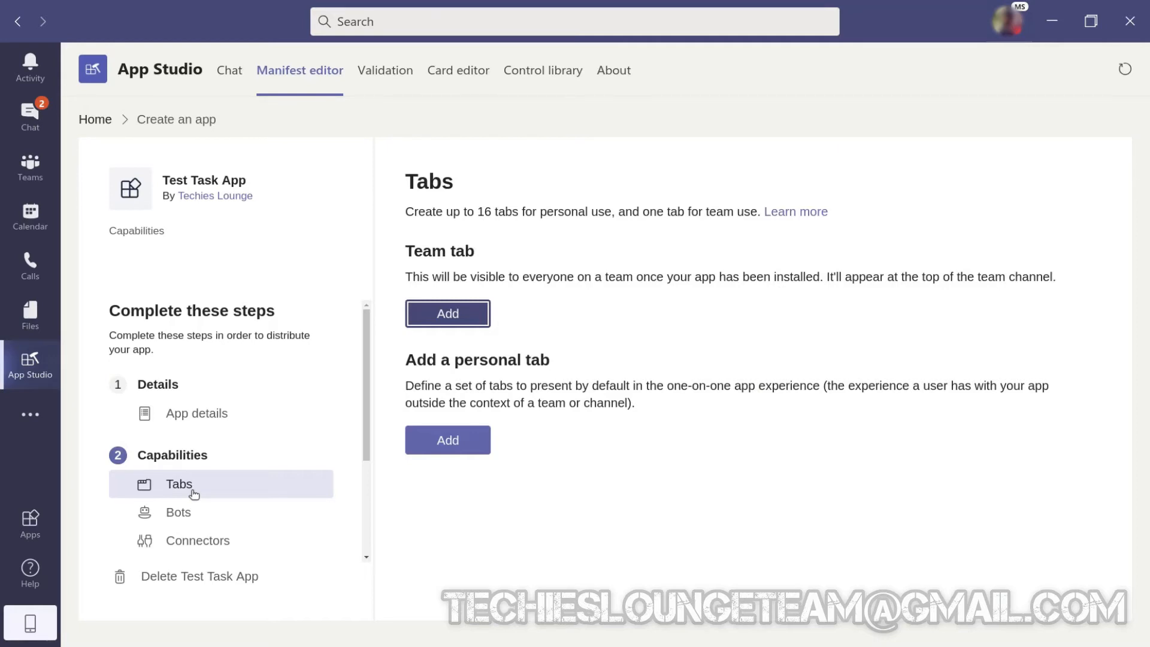
left_click(466, 449)
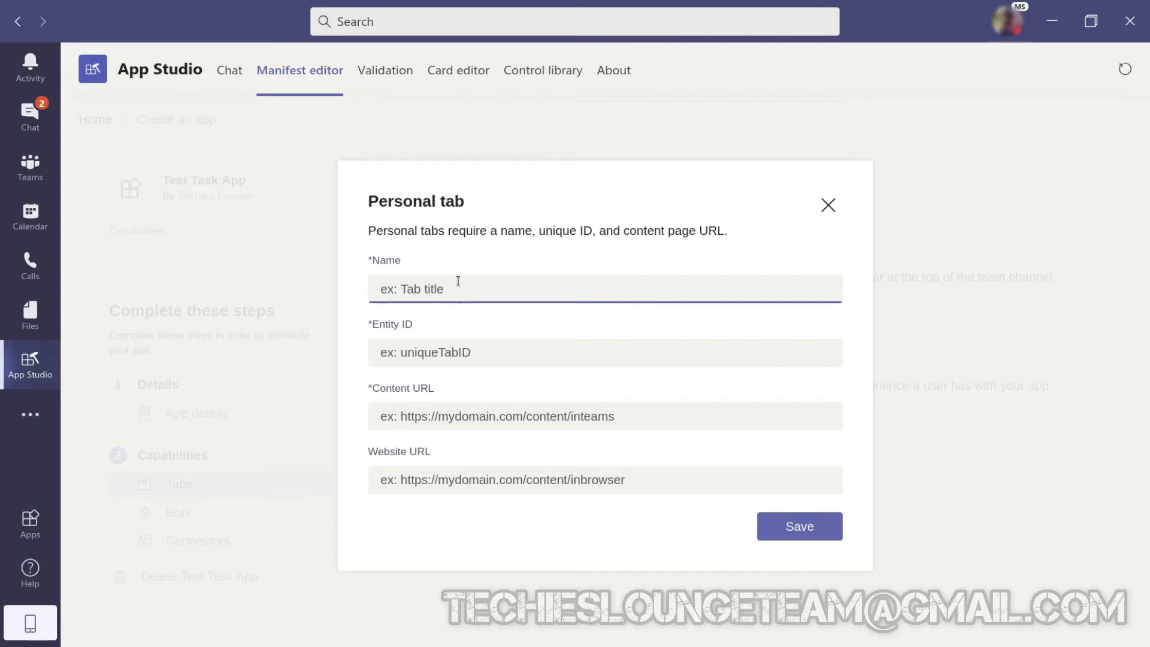
type("My Tasks")
key("Tab")
type("My ")
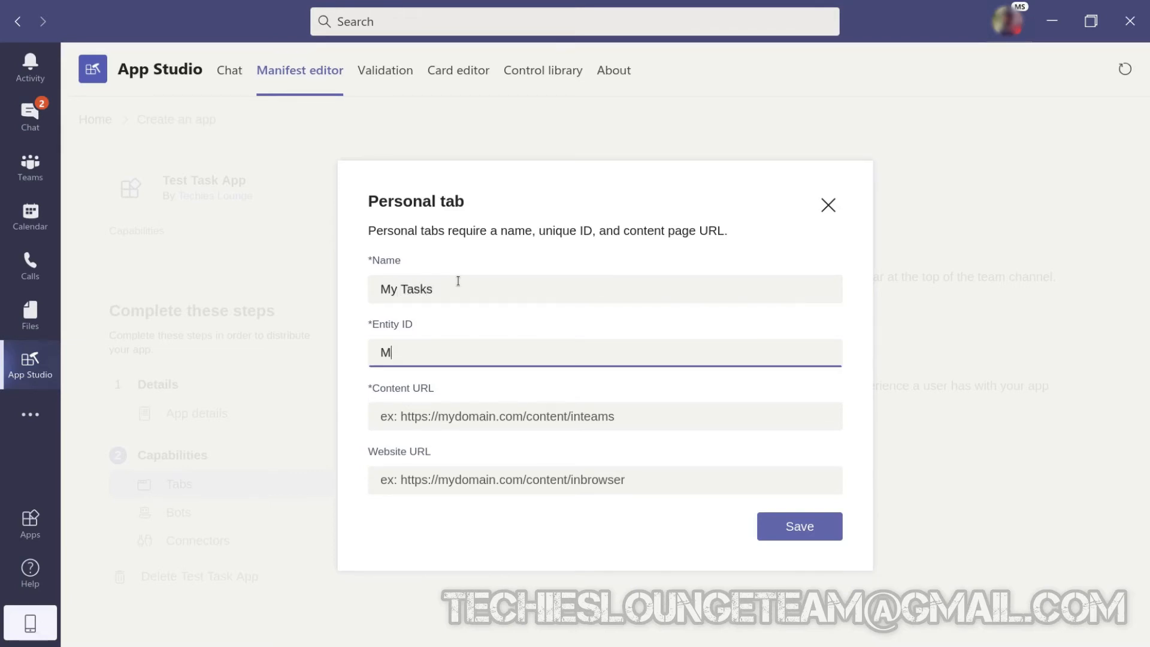
type("Tasks")
key("Tab")
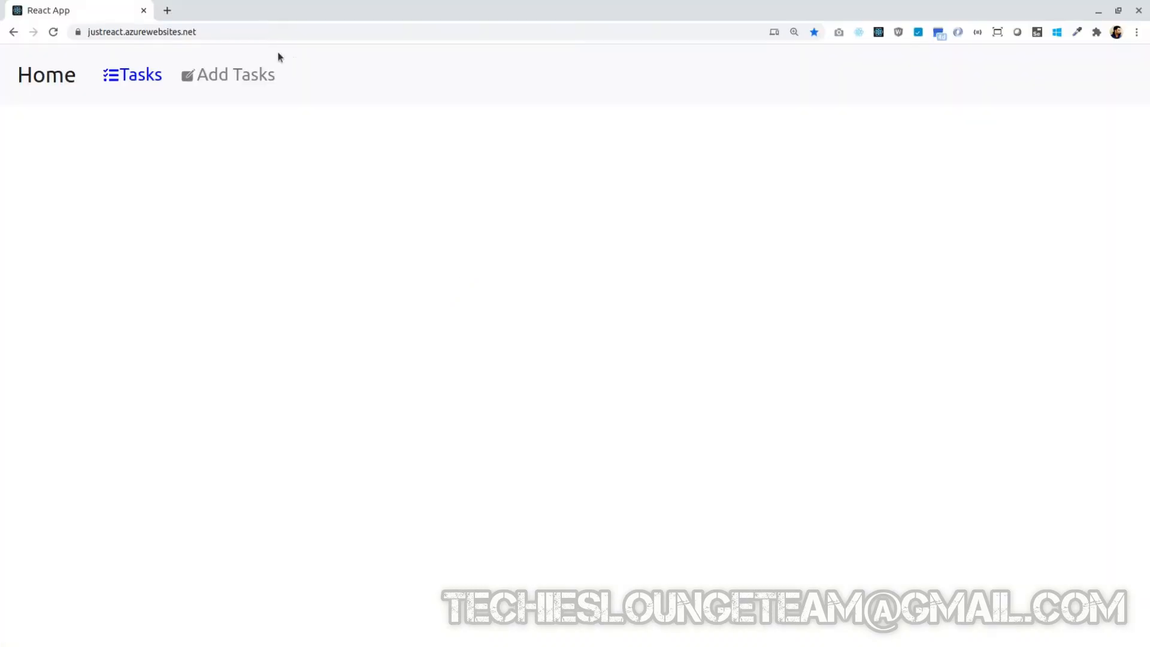
left_click(239, 32)
key("ctrl+c")
key("alt+Tab")
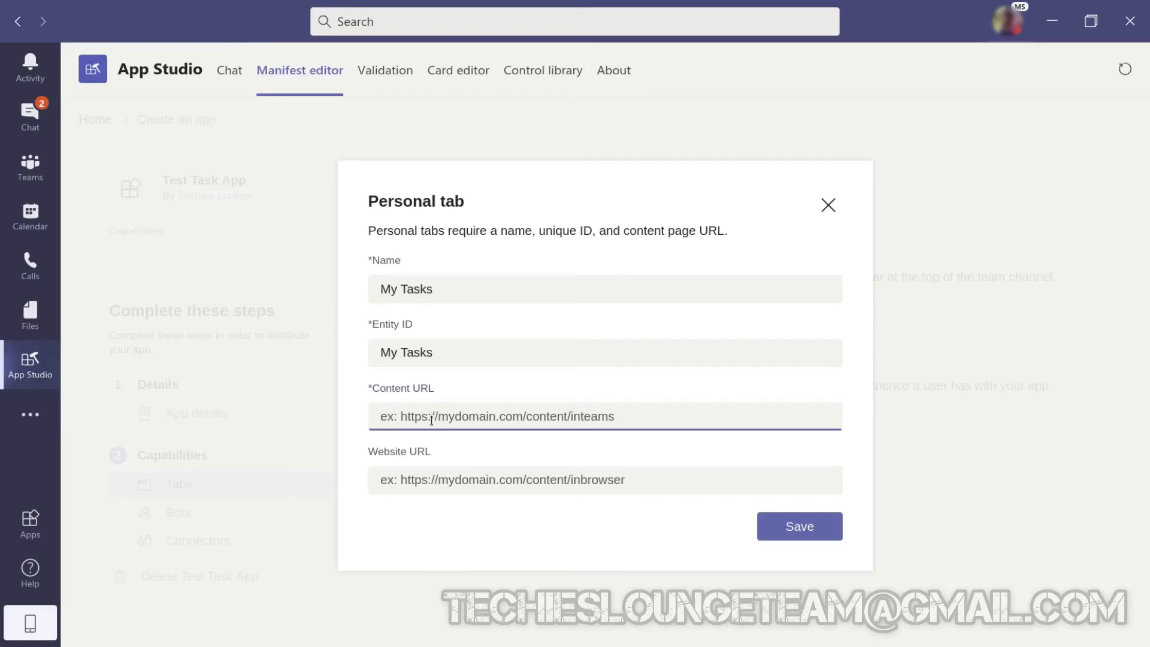
key("ctrl+v")
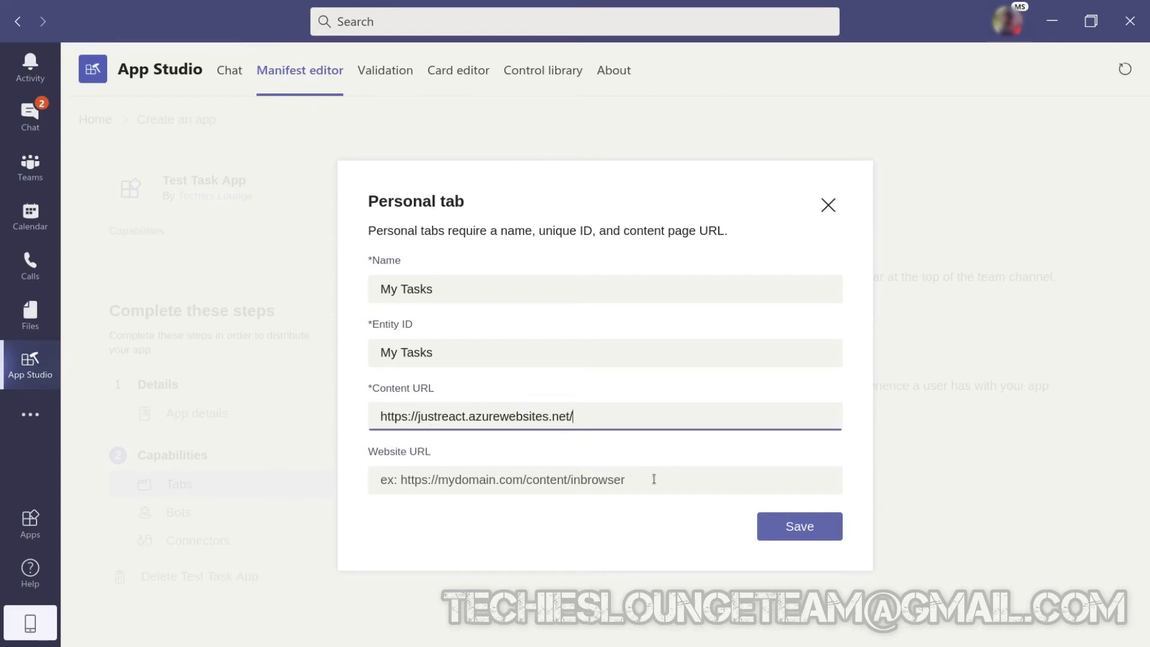
left_click(801, 532)
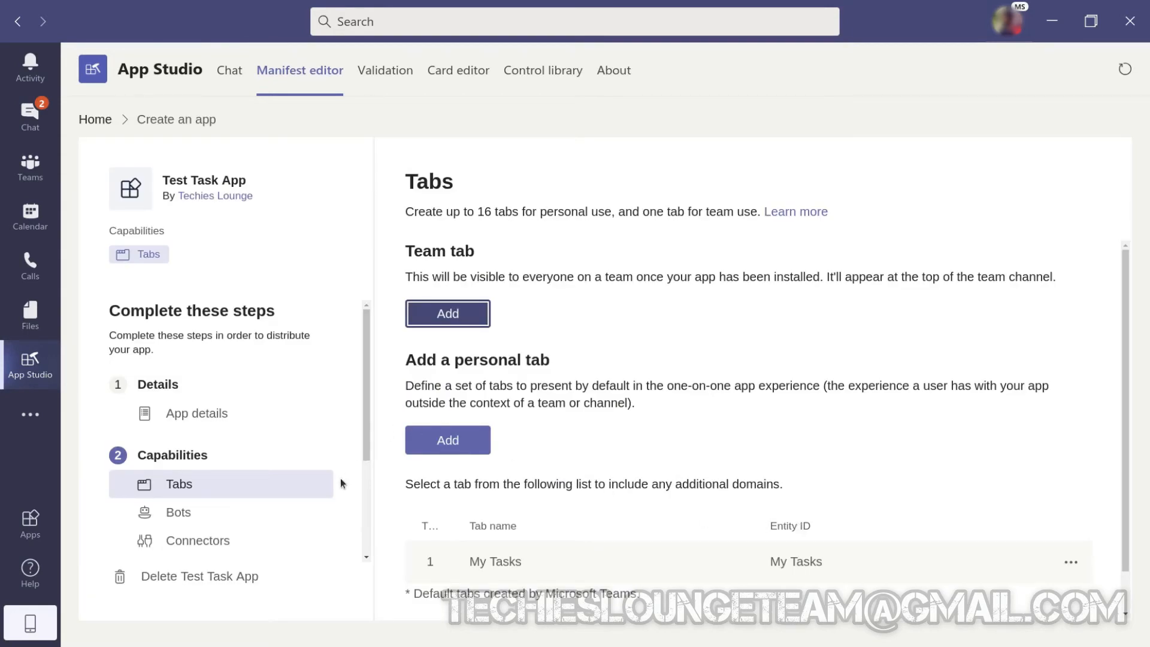
Install Test Task App in Teams for testing and add it as a personal app.
scroll(341, 483, "down", 3)
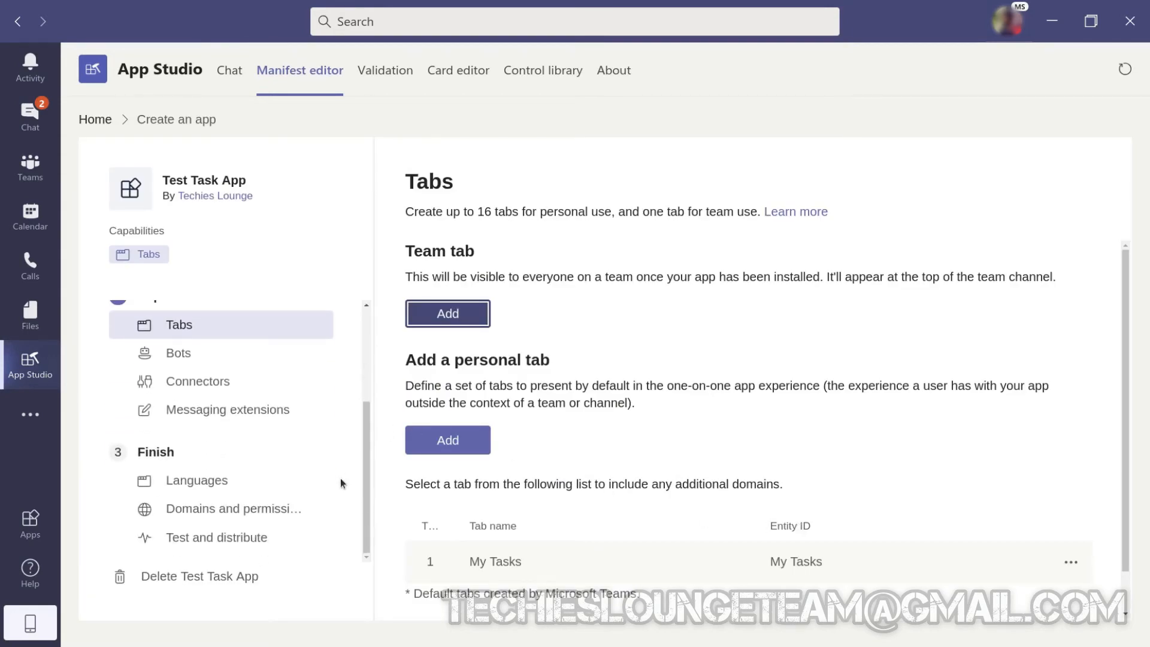
left_click(240, 545)
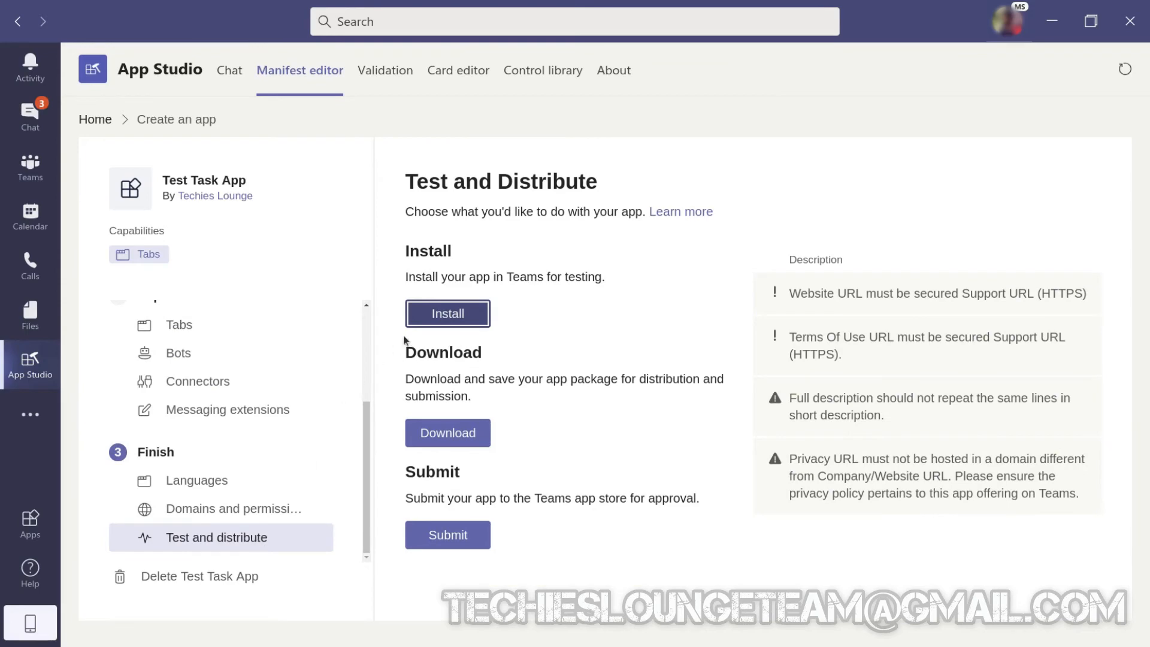
left_click(448, 320)
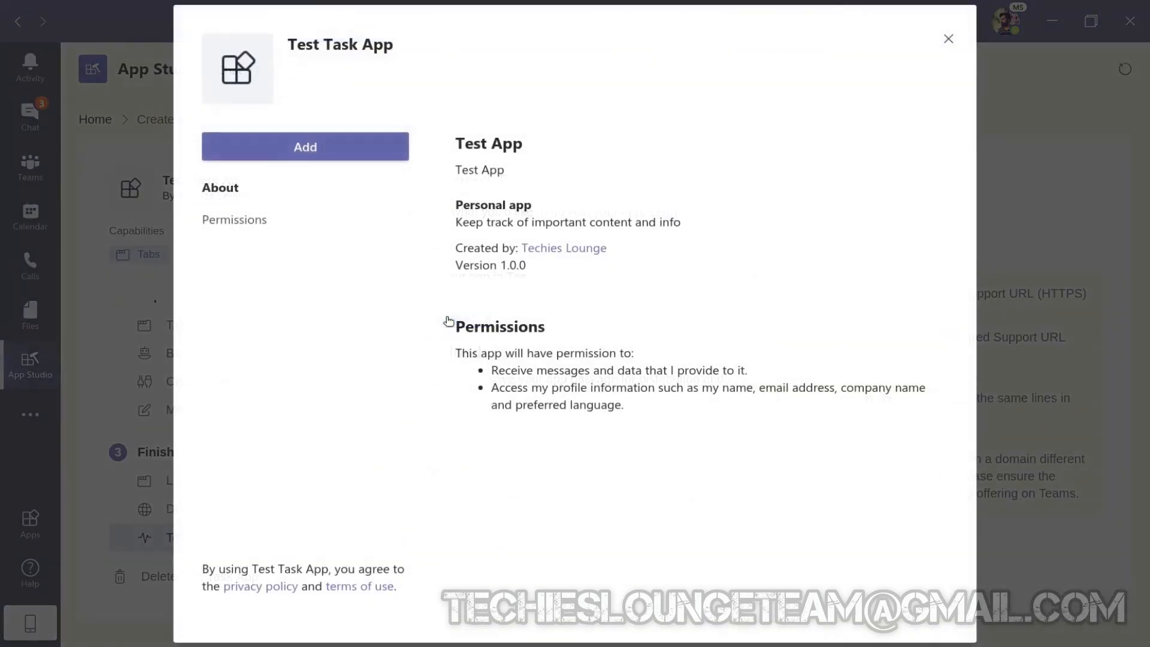
left_click(314, 145)
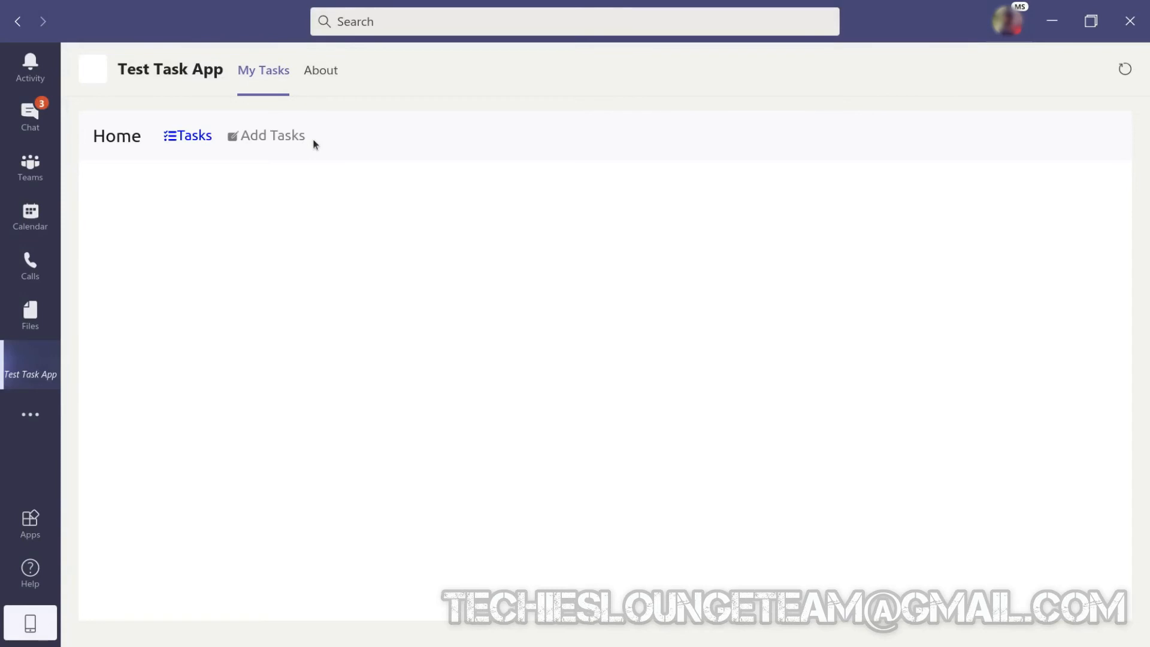
Add a task named "Test Task 1" with the description "My Test Task 1" in the app's personal tab.
left_click(256, 139)
type("Test Task 1")
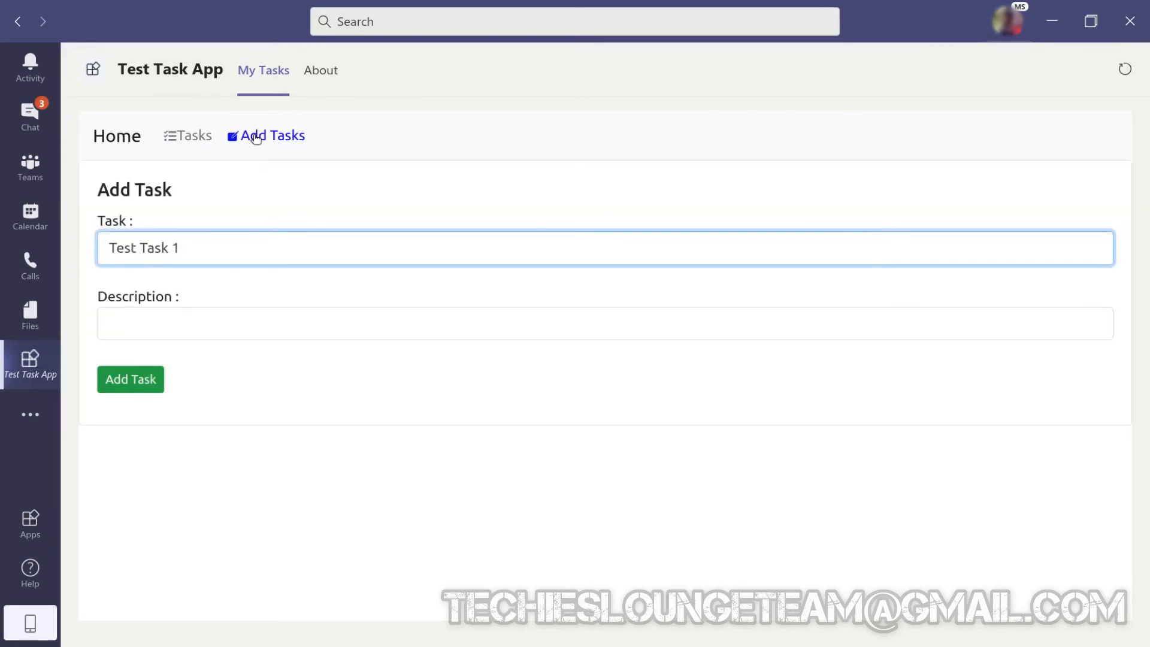
key("Tab")
type("My Test Task 1")
key("Tab")
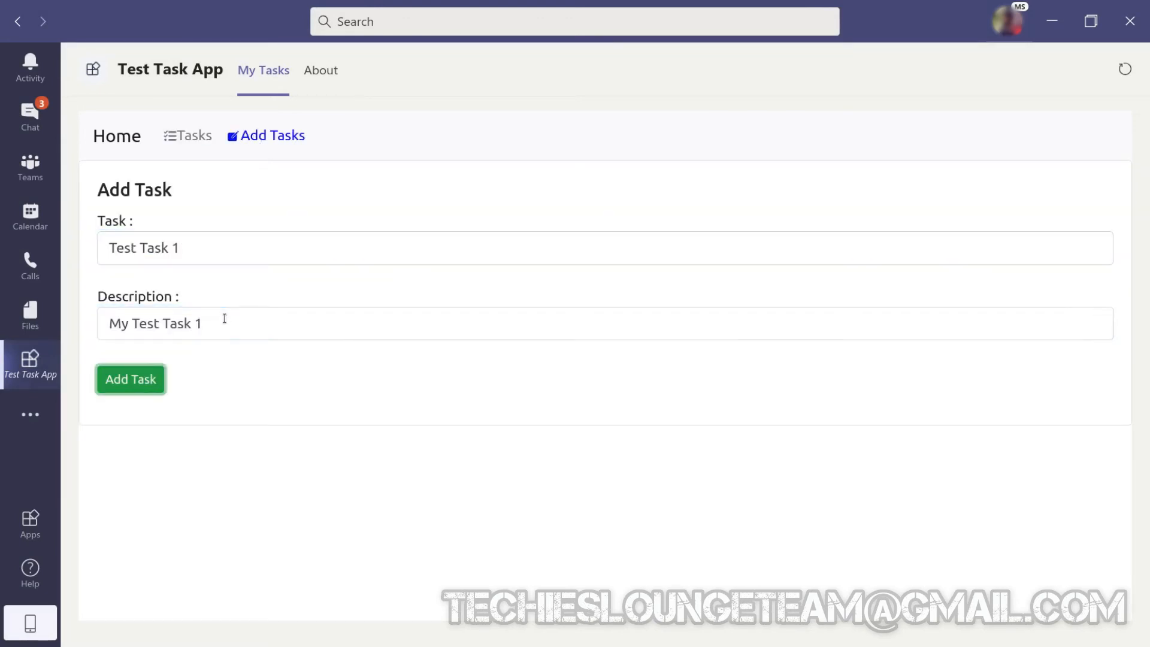
left_click(141, 379)
Add a second task named "Test Task 2" with the description "Test Task 2", and delete Test Task 1 from the task list.
left_click(262, 139)
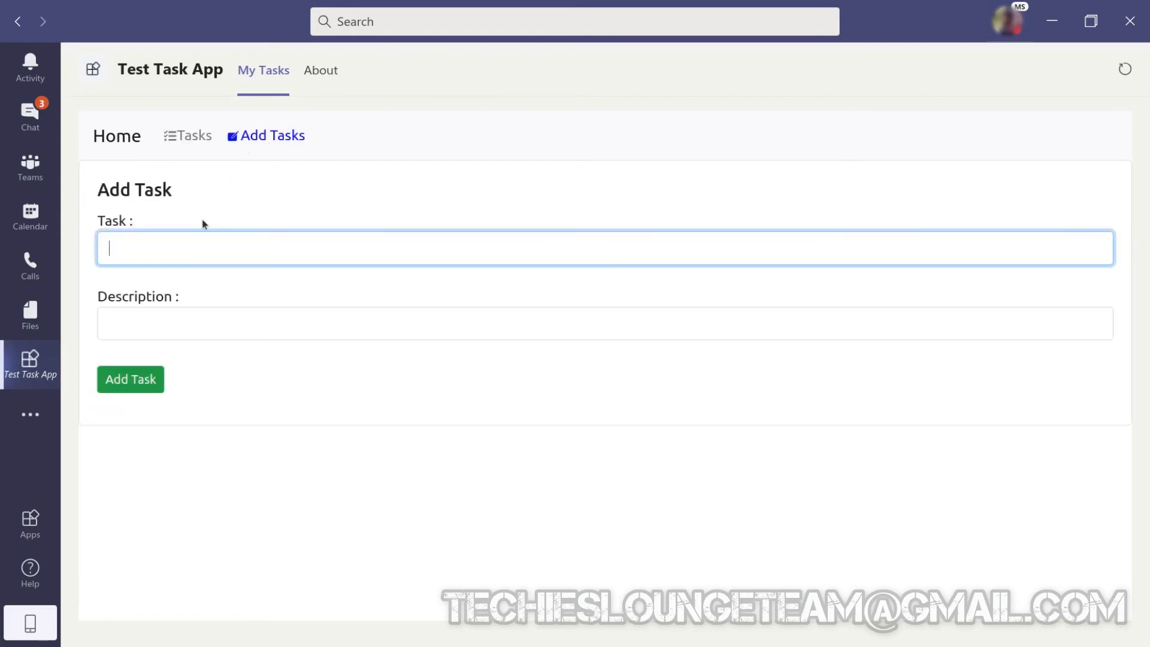
type("Test Task 2")
key("Tab")
type("Test Task 2")
left_click(135, 384)
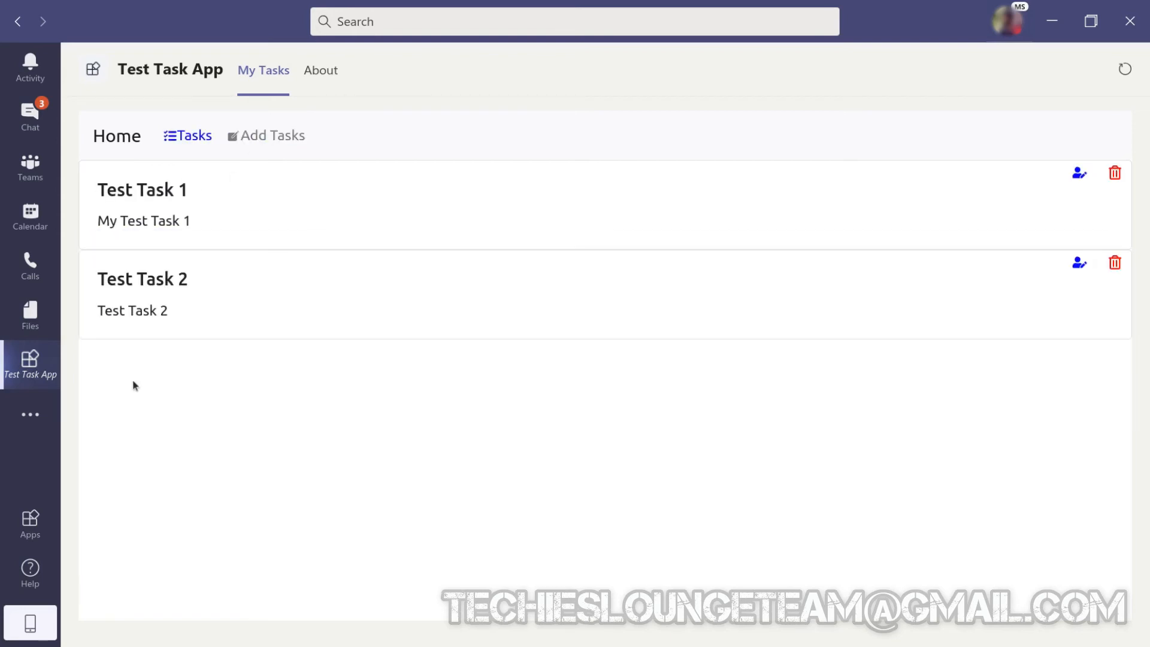
left_click(1116, 172)
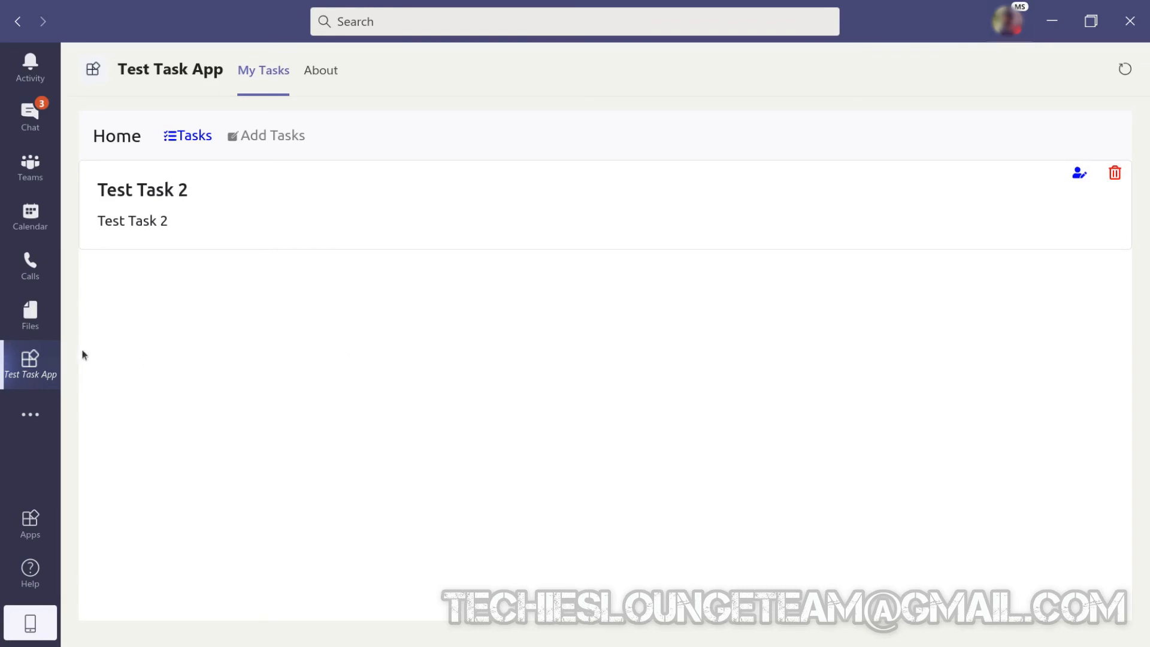
Uninstall Test Task App from Teams.
right_click(36, 360)
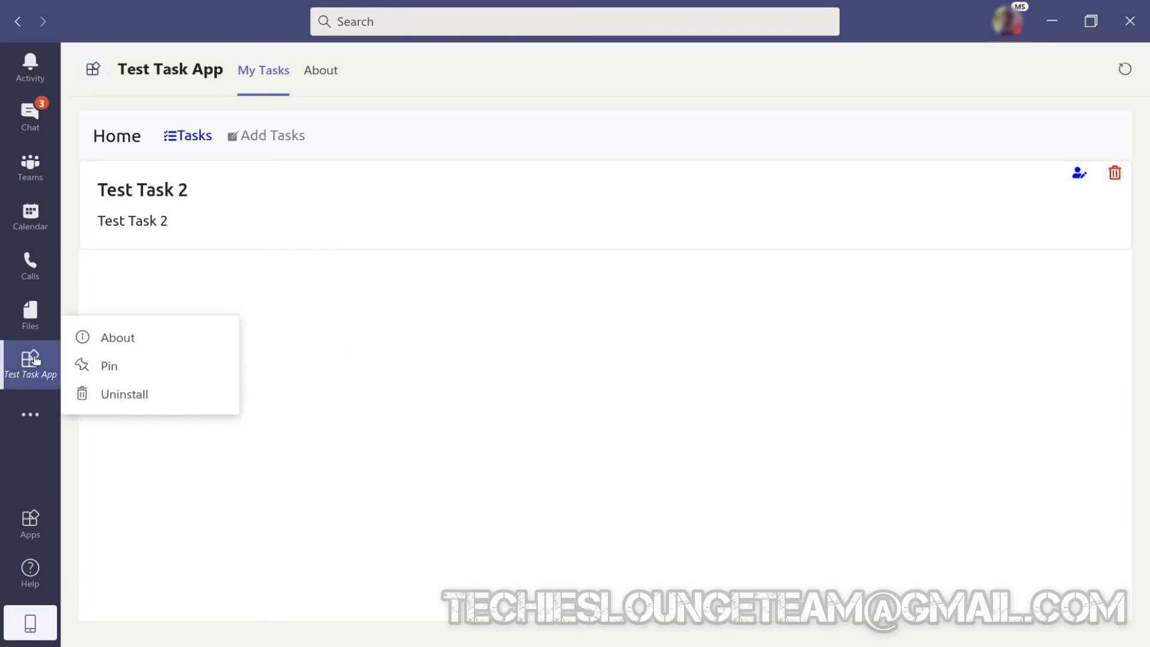
left_click(124, 395)
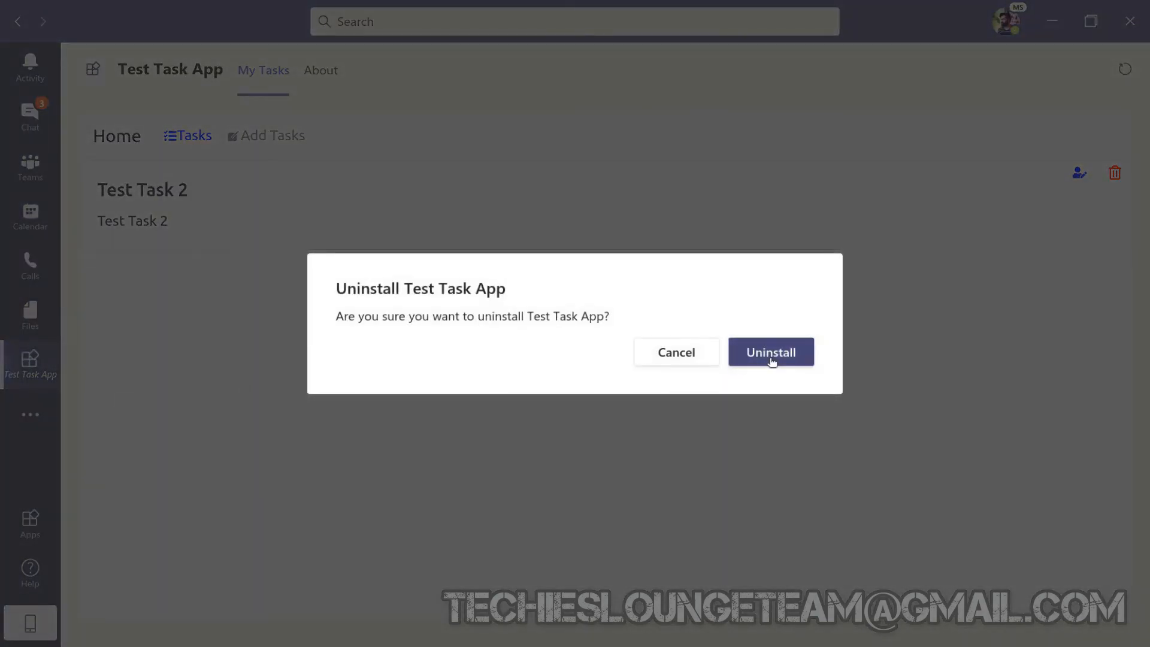
left_click(771, 354)
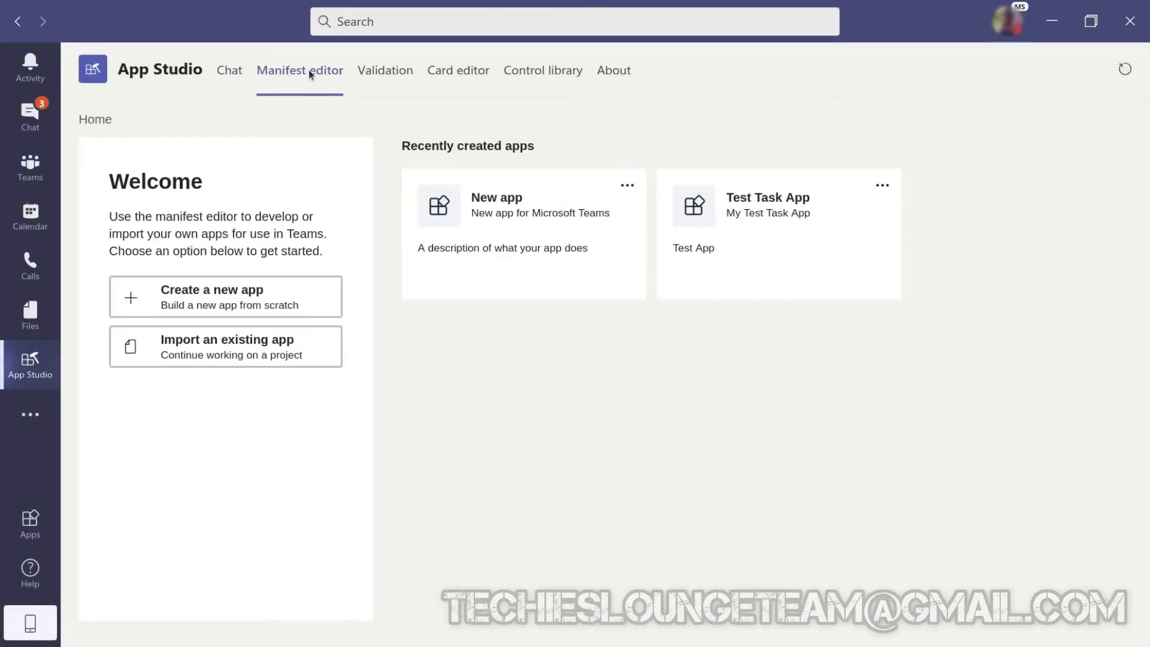
Open Test Task App in App Studio's manifest editor and download its app package for distribution.
left_click(811, 208)
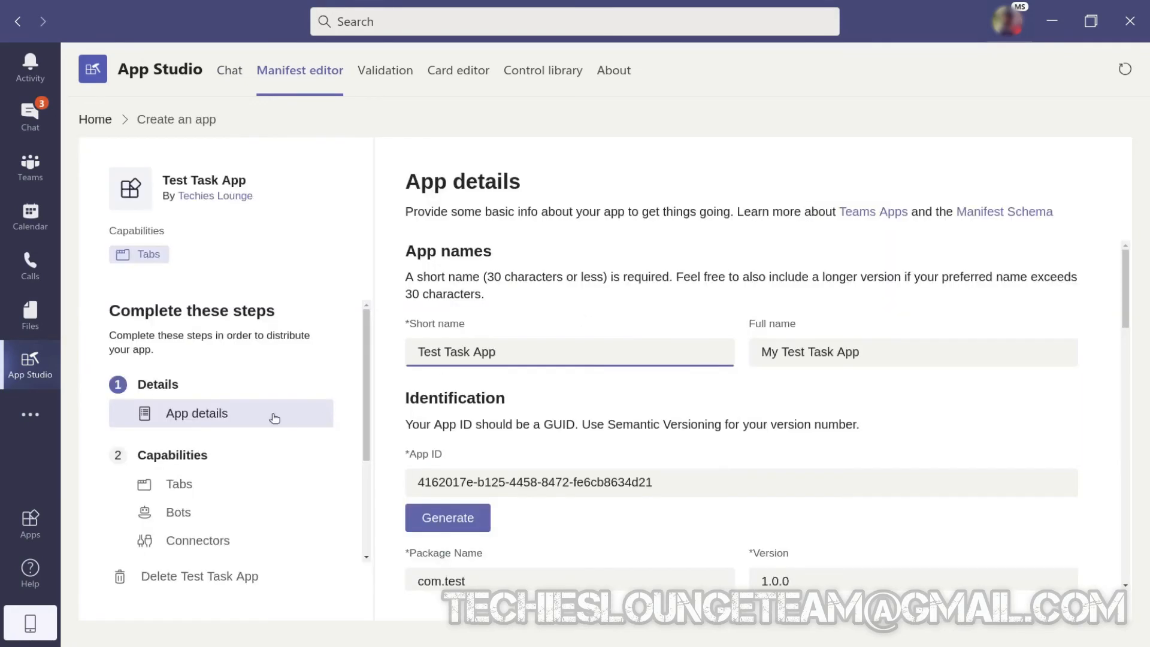
scroll(240, 520, "down", 3)
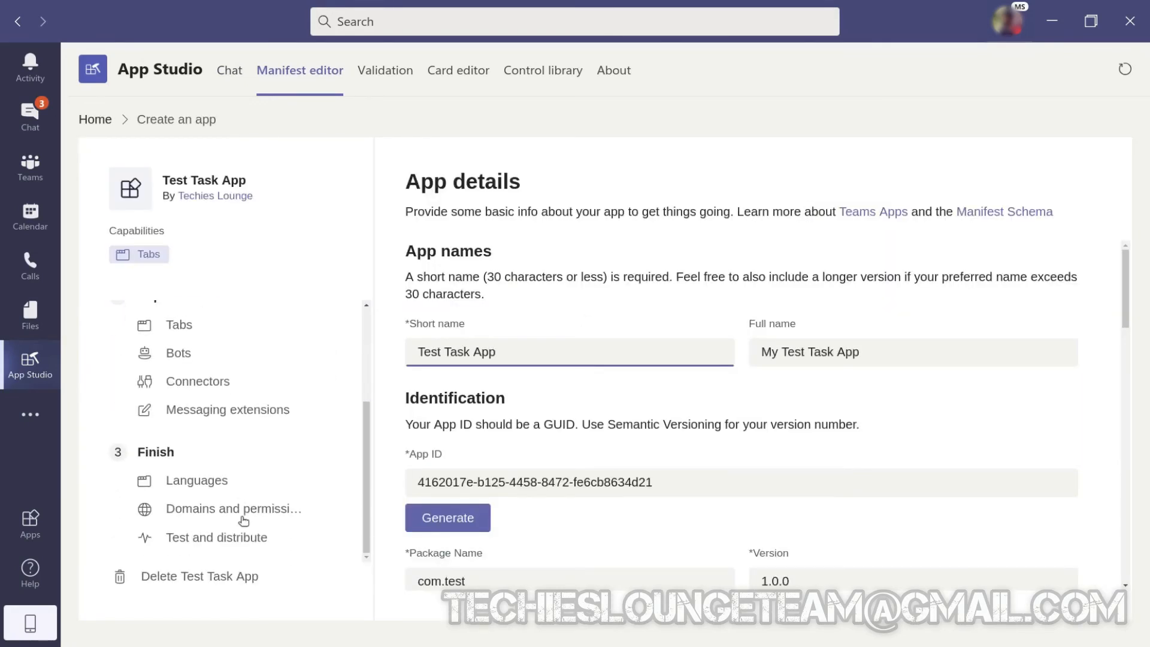
left_click(231, 538)
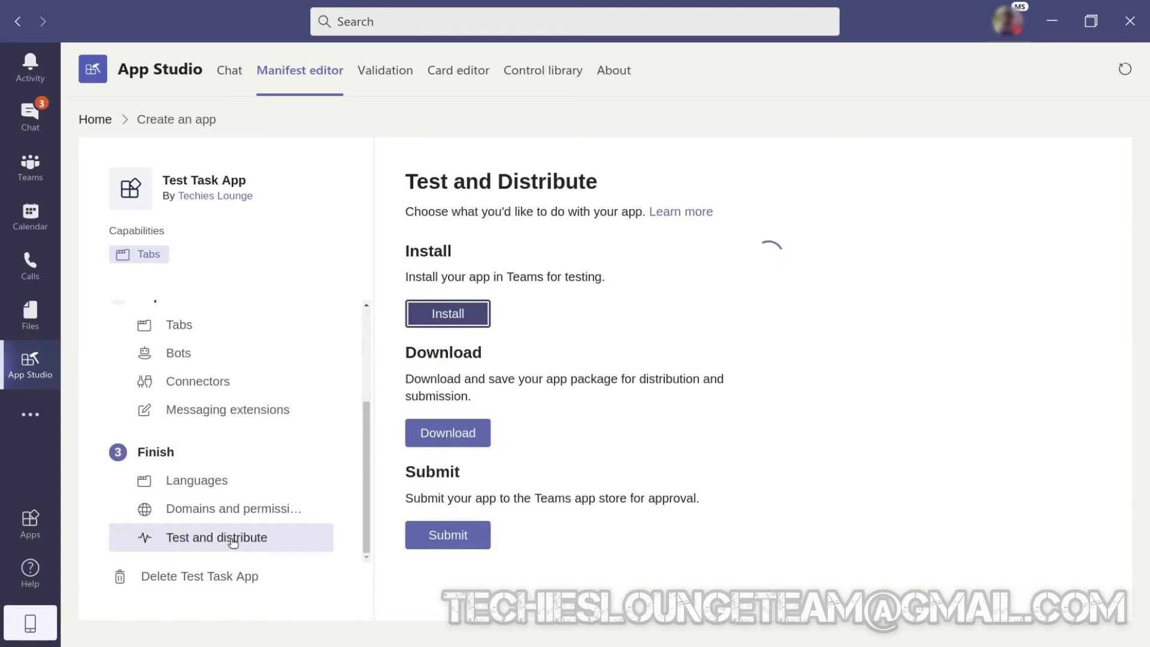
left_click(450, 440)
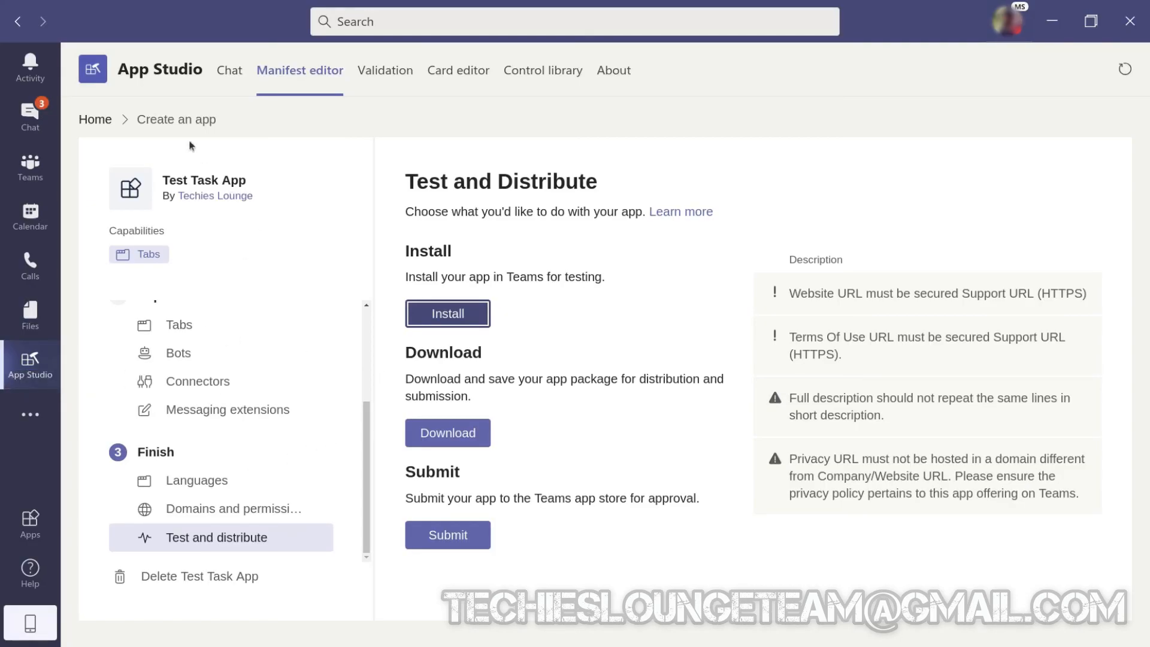
Try to delete Test Task App from the recently created apps in App Studio, acknowledging that everything will be deleted.
left_click(95, 119)
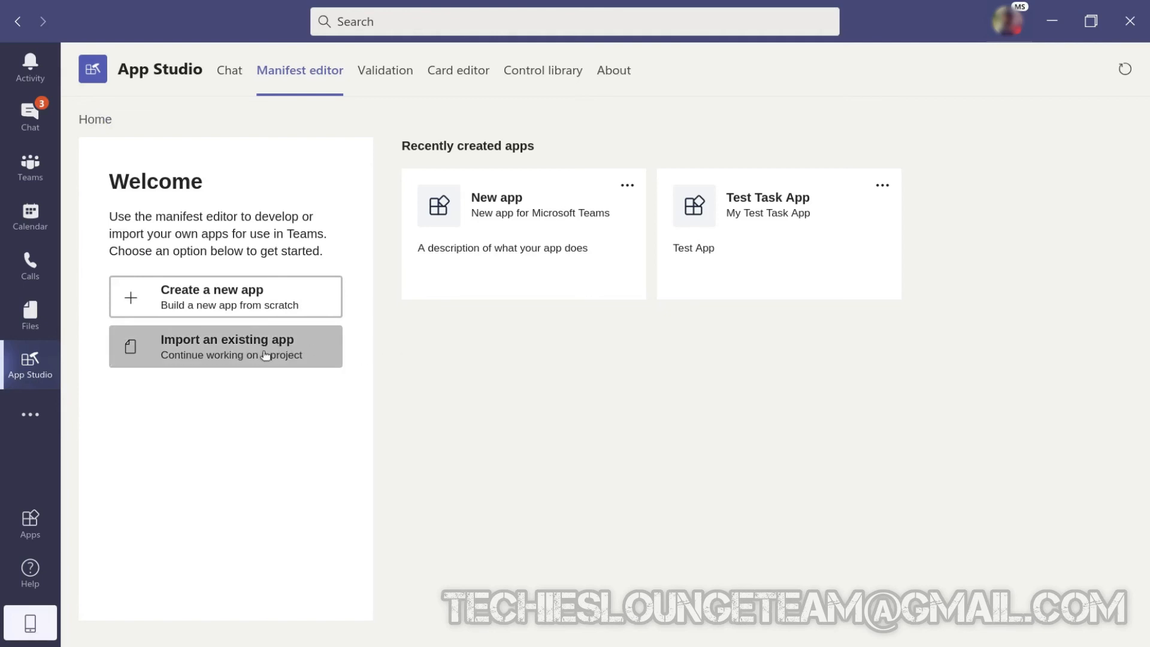
left_click(883, 187)
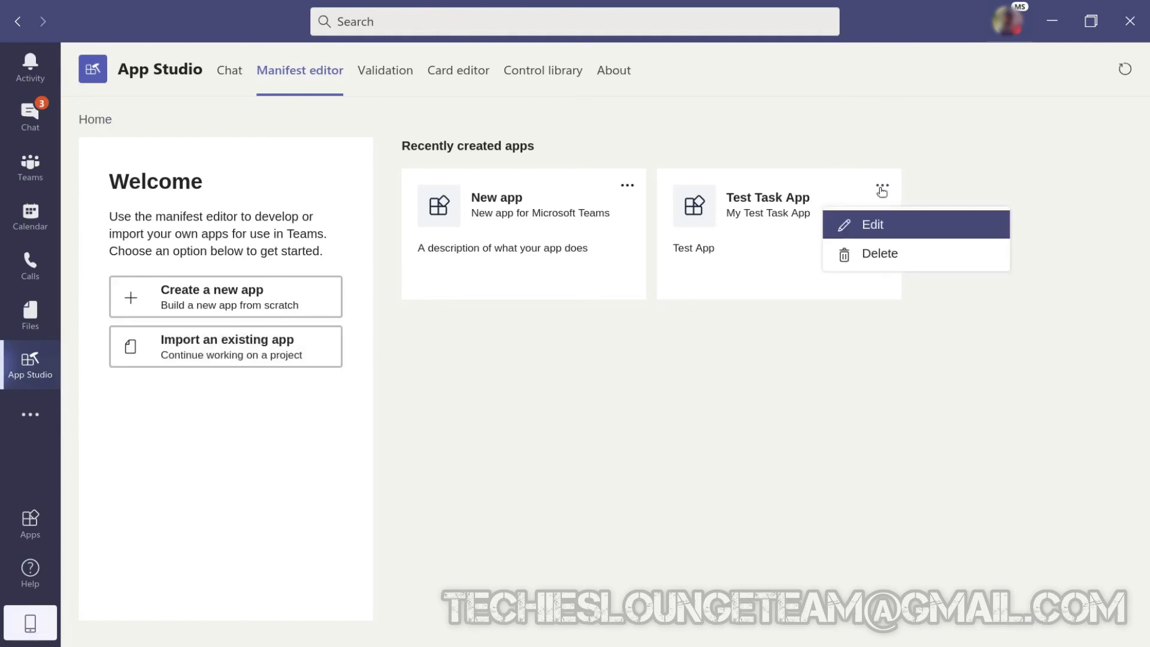
left_click(882, 254)
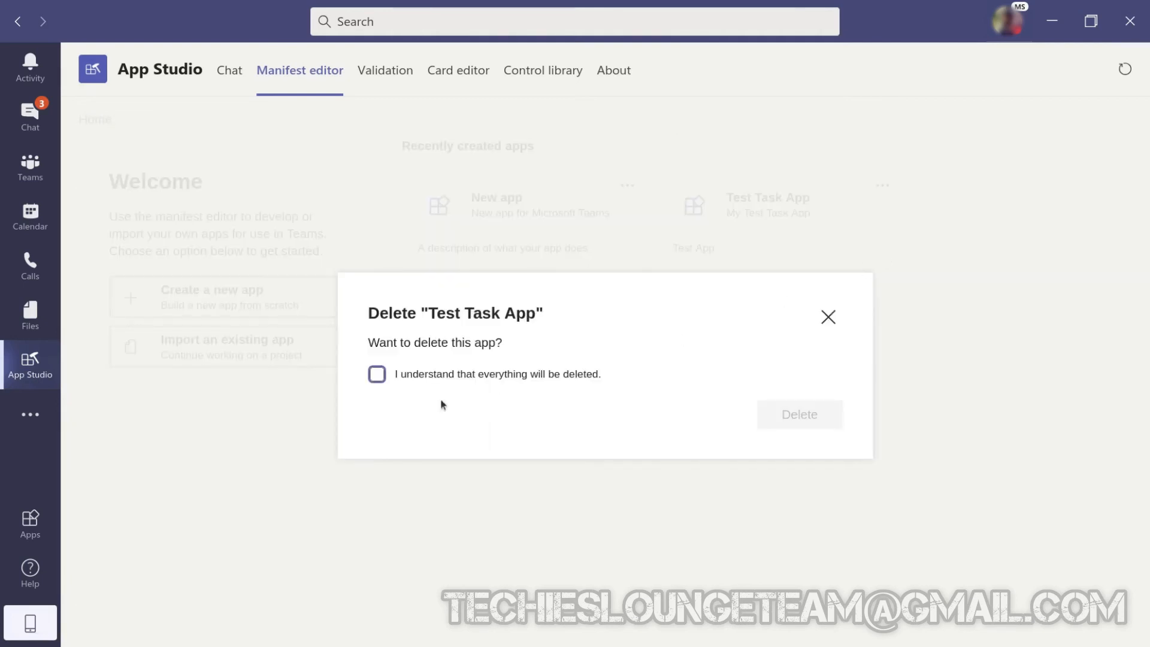
left_click(377, 375)
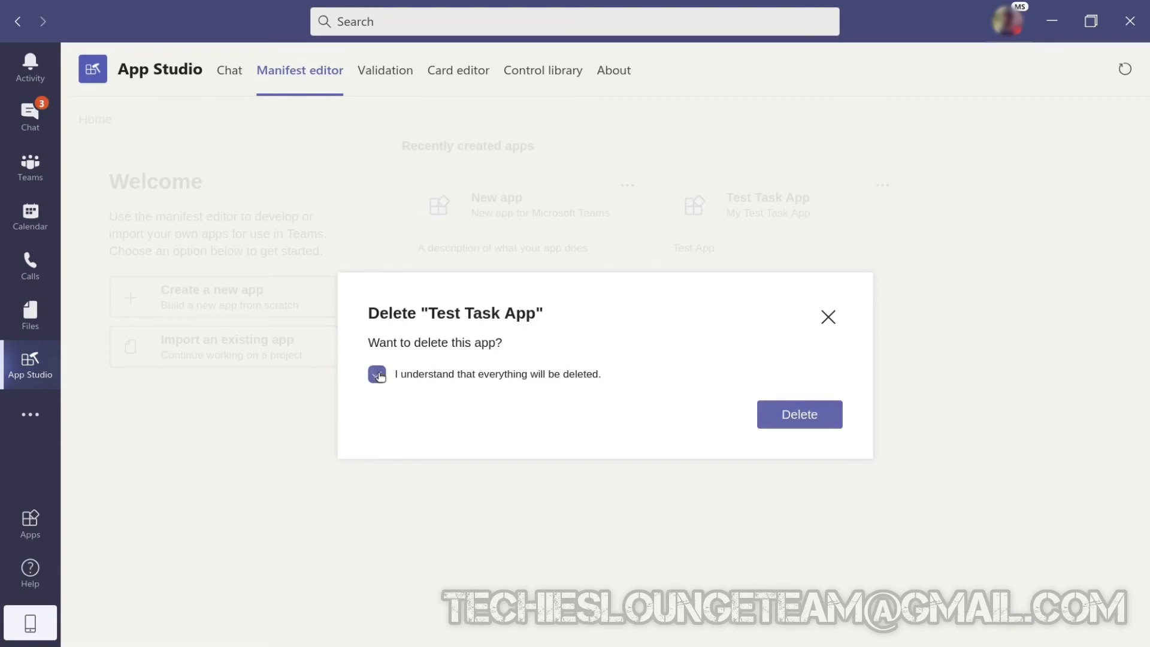
left_click(816, 416)
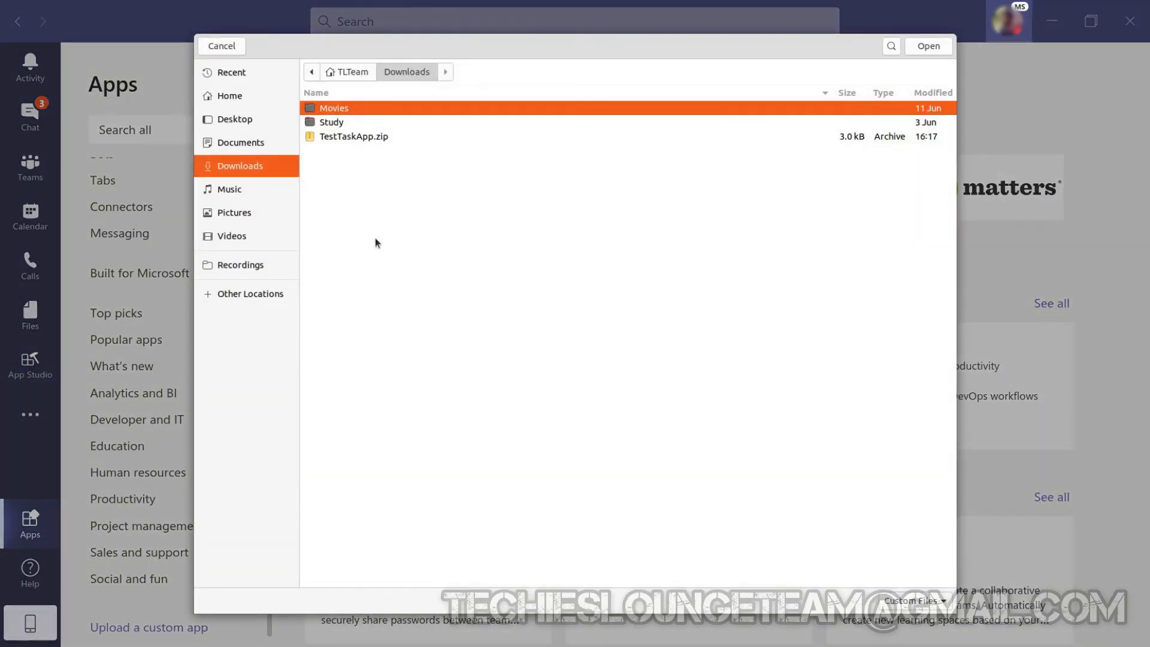
double_click(376, 139)
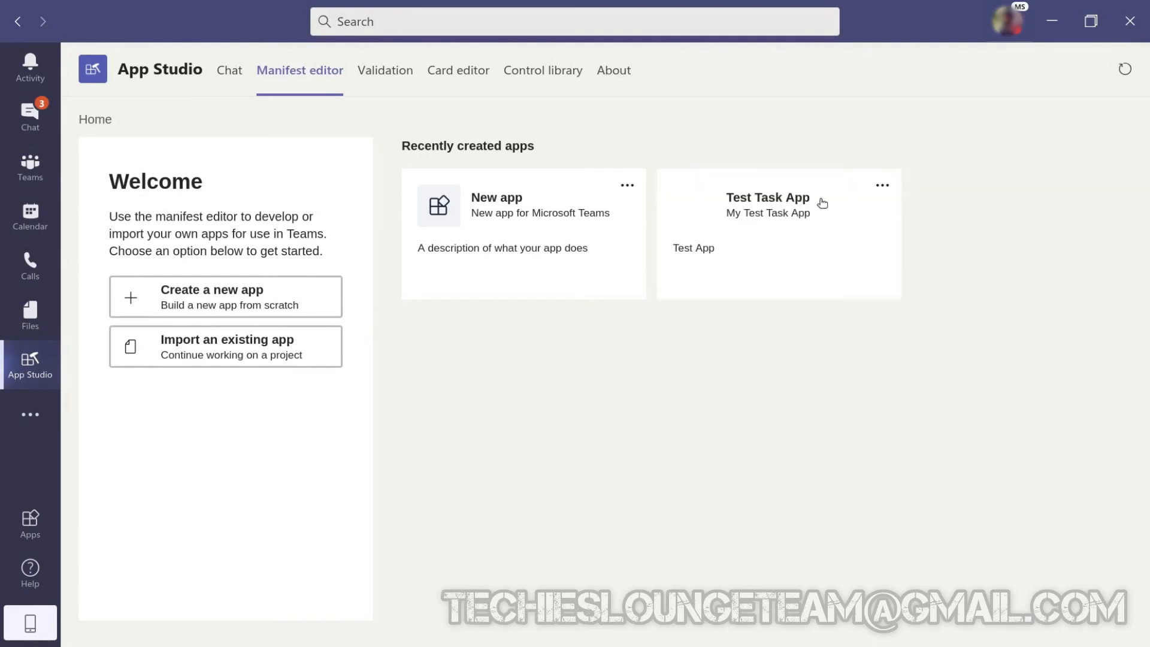
left_click(883, 187)
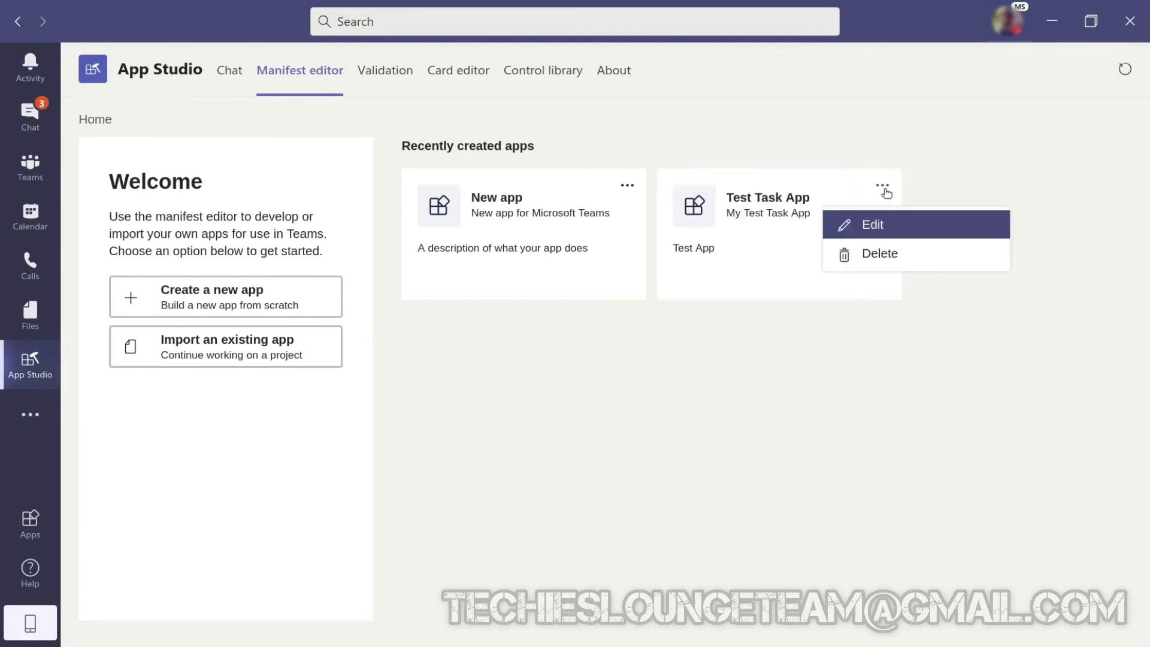
left_click(753, 402)
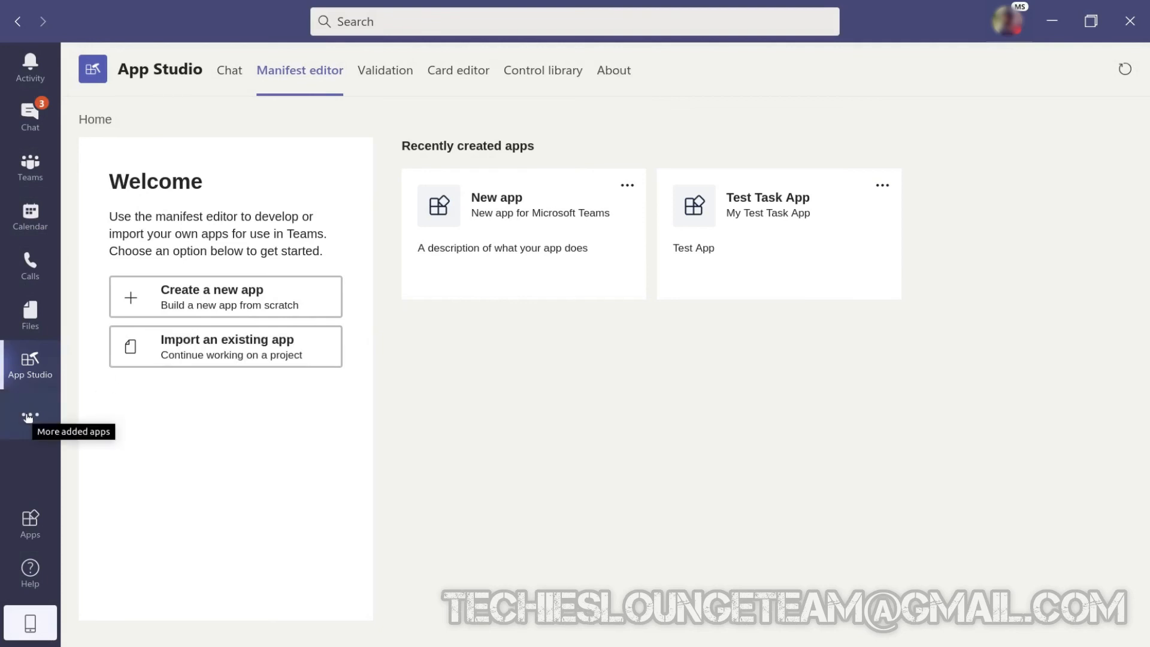
Upload the package TestTaskApp.zip from Downloads as a custom app in the Teams app store and add it as a personal app.
left_click(30, 524)
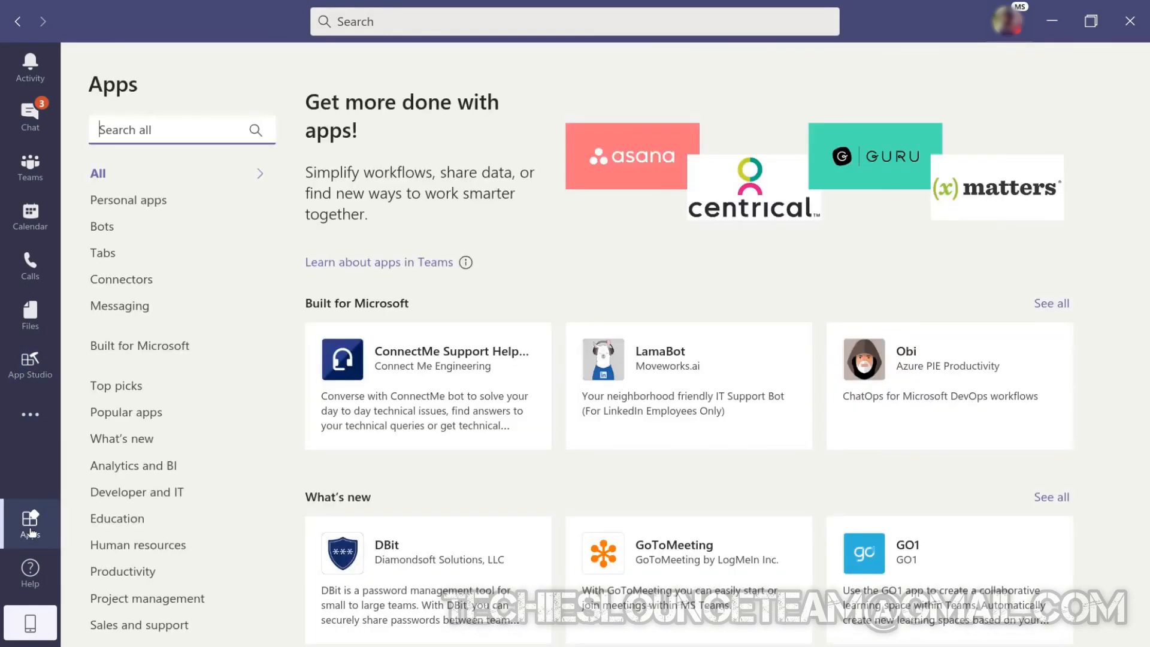
scroll(136, 518, "down", 1)
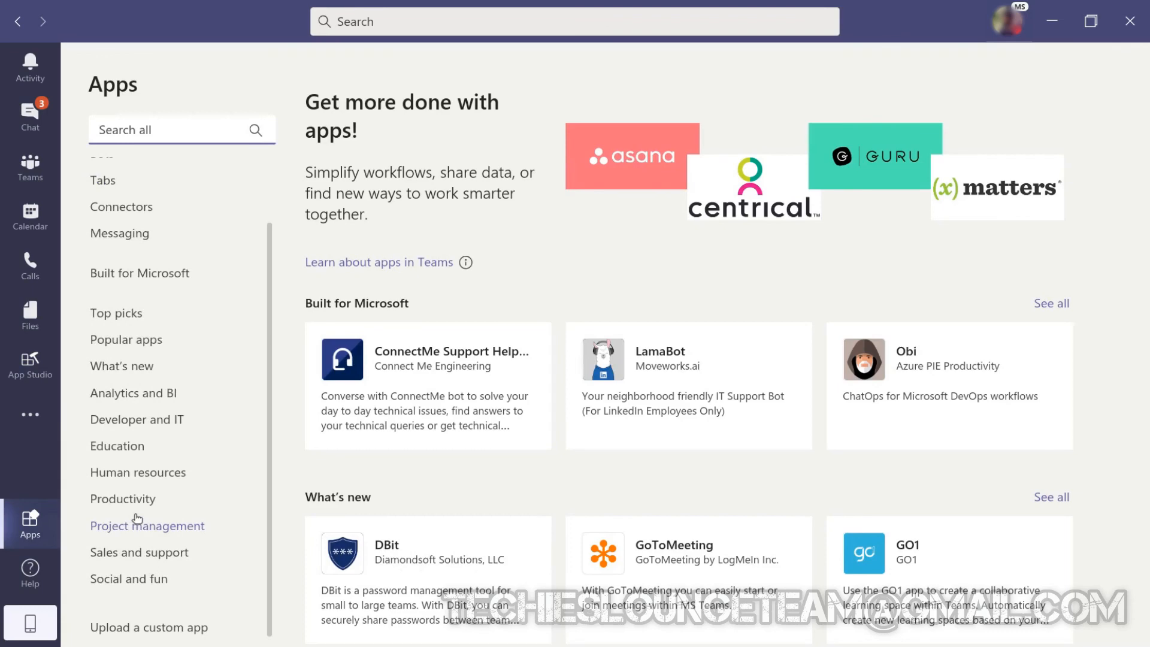
left_click(174, 627)
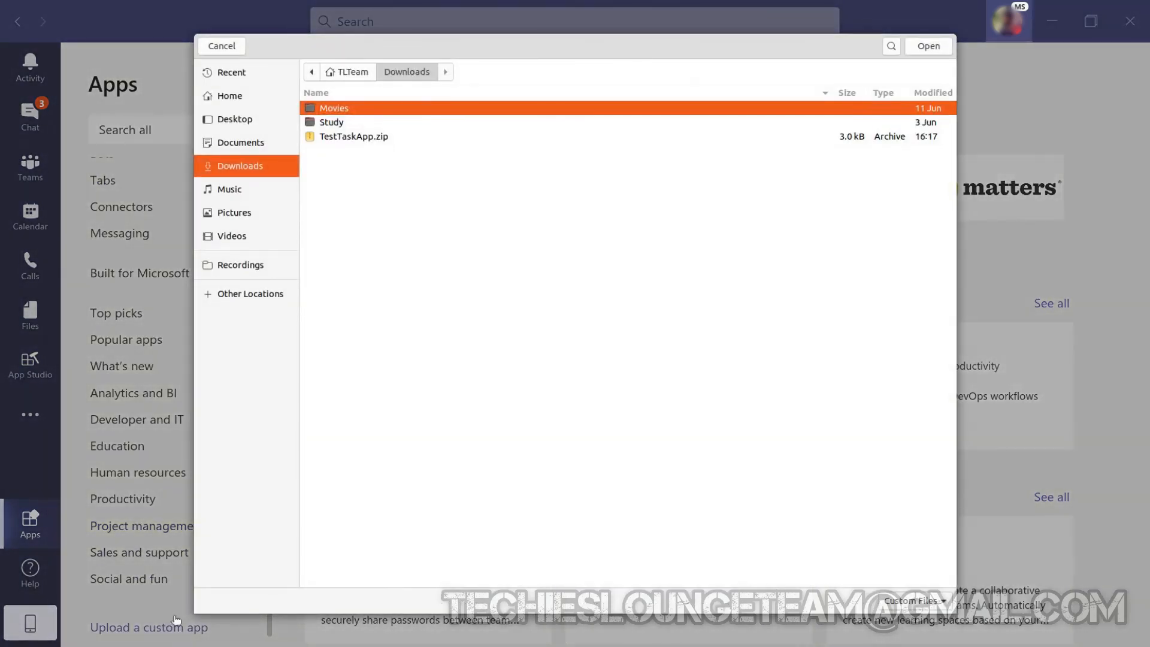
left_click(377, 138)
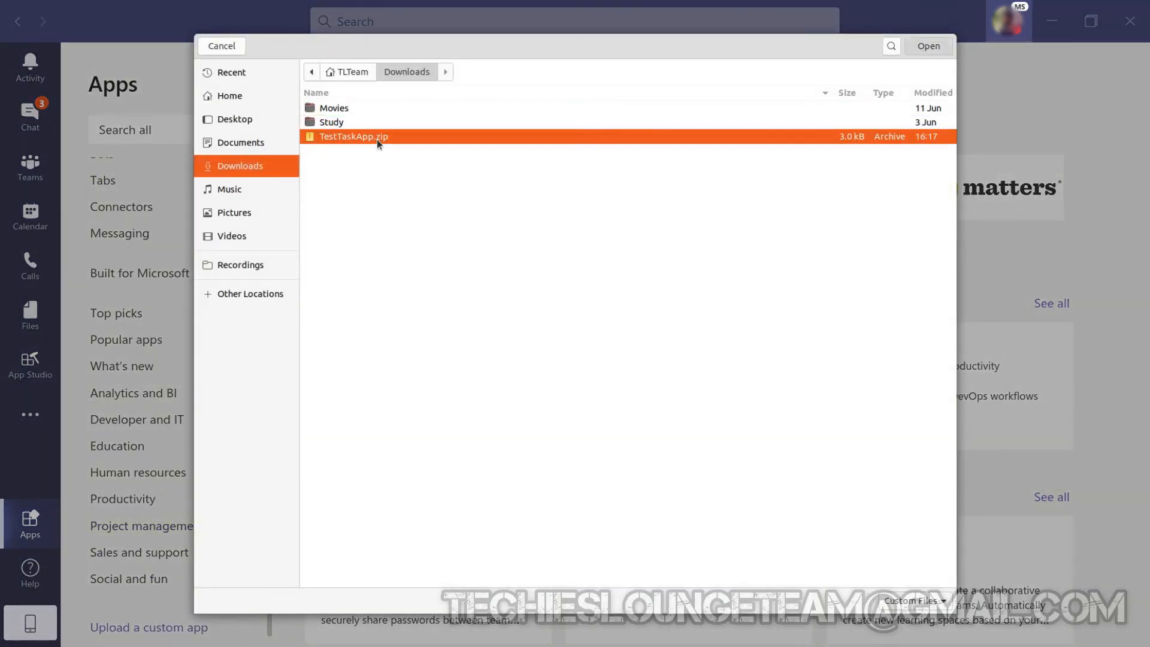
double_click(376, 138)
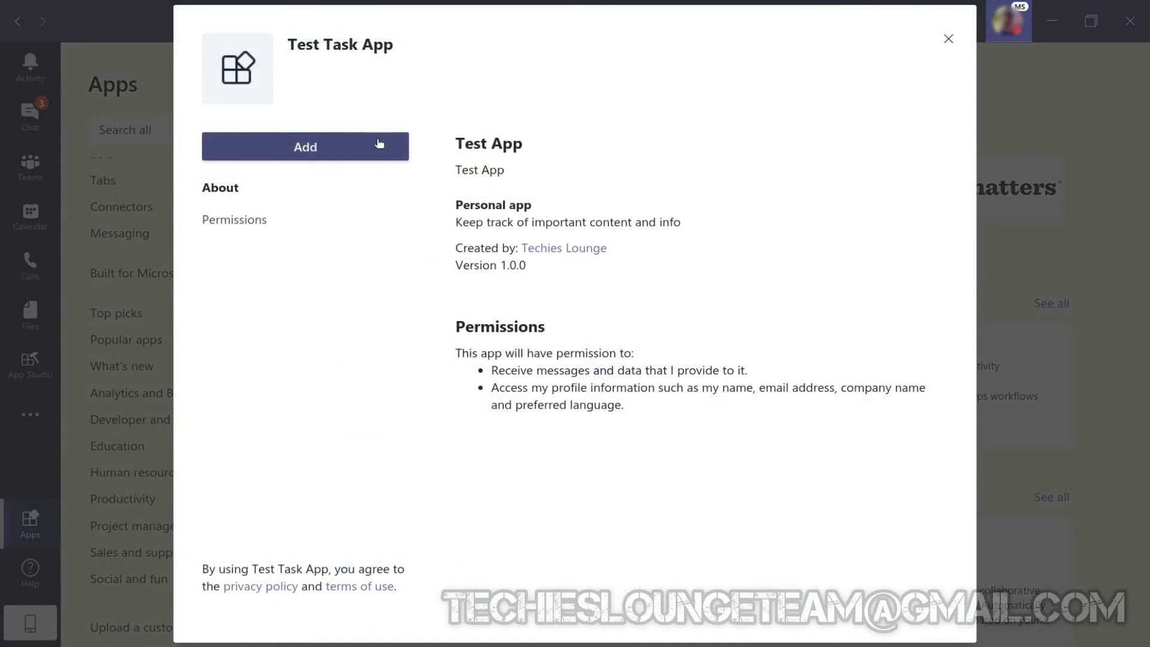
left_click(334, 153)
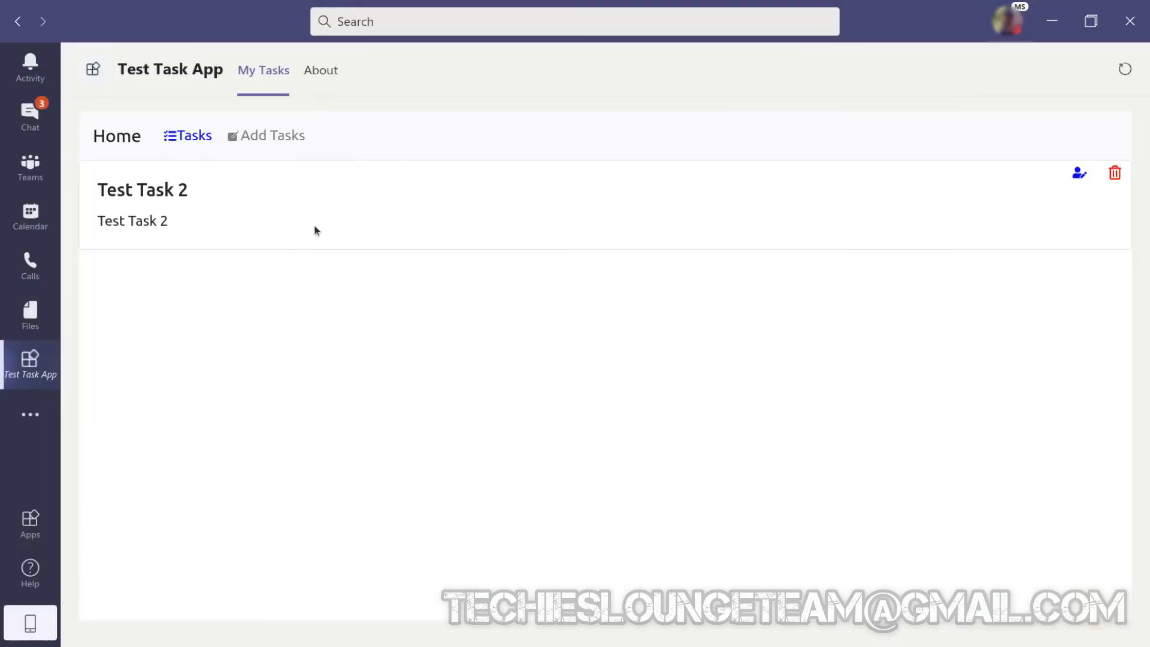